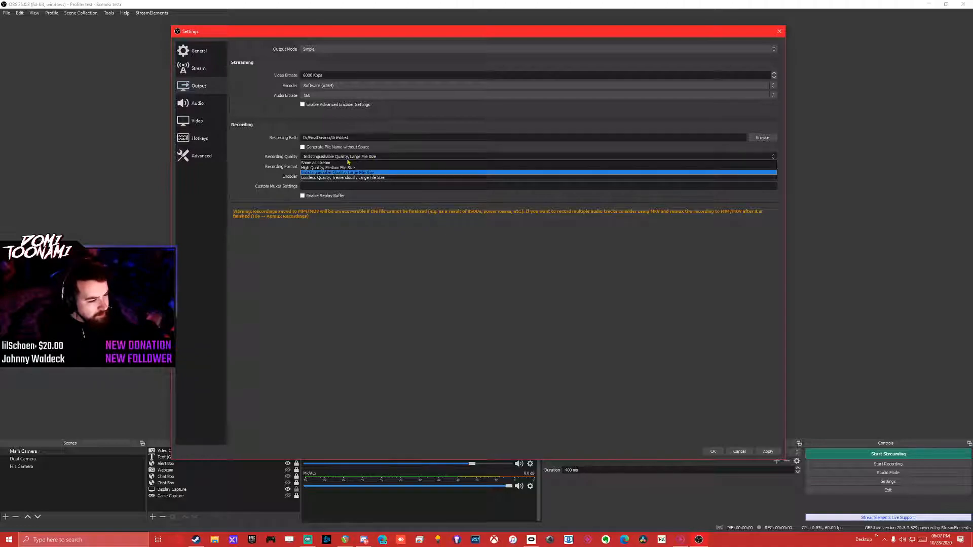
Try Same as stream and High Quality, Medium File Size for recording quality, finishing on Indistinguishable Quality, Large File Size.
click(349, 163)
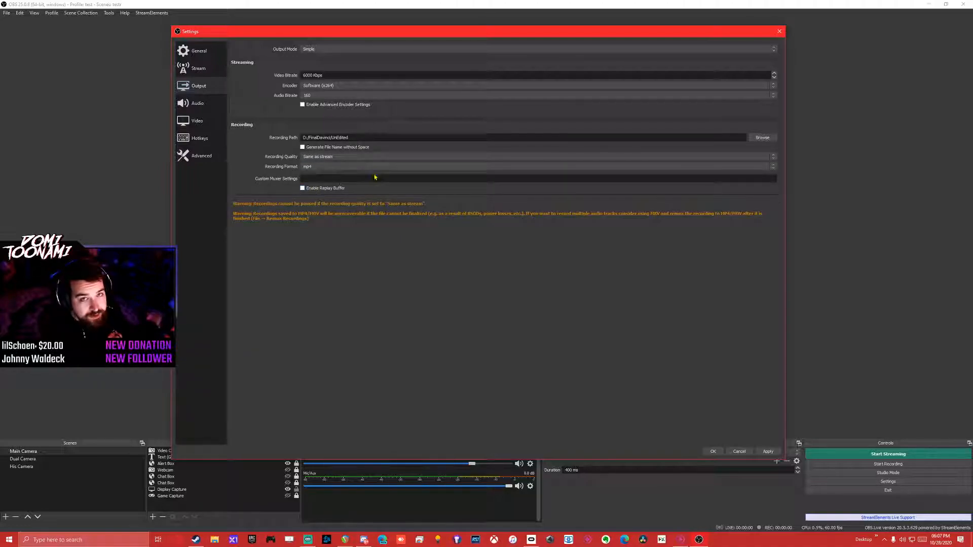
drag(326, 75, 271, 94)
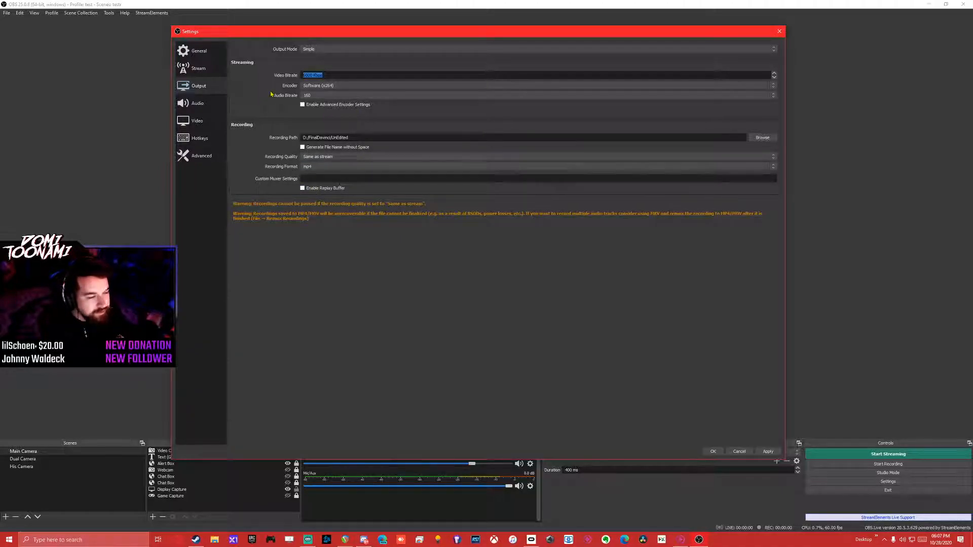
click(338, 156)
click(336, 169)
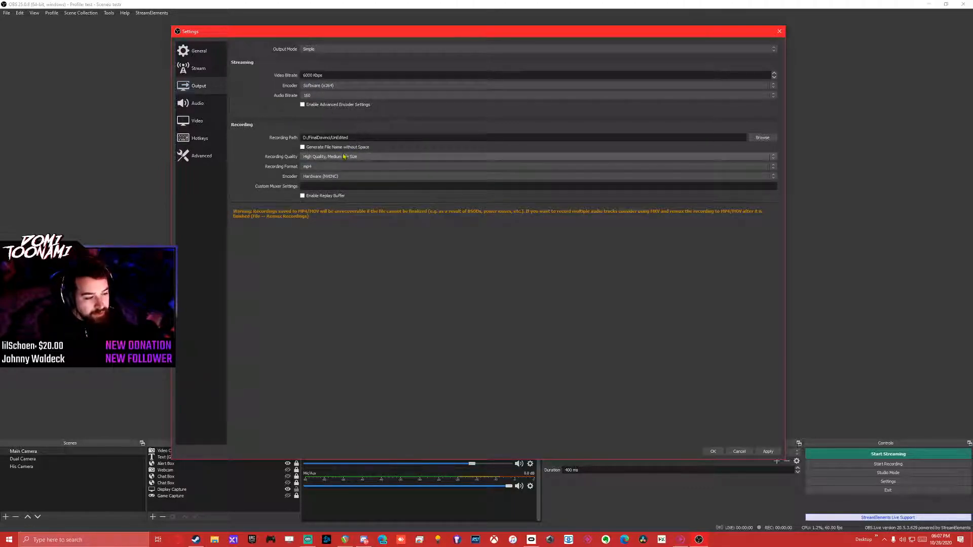
click(344, 156)
click(348, 169)
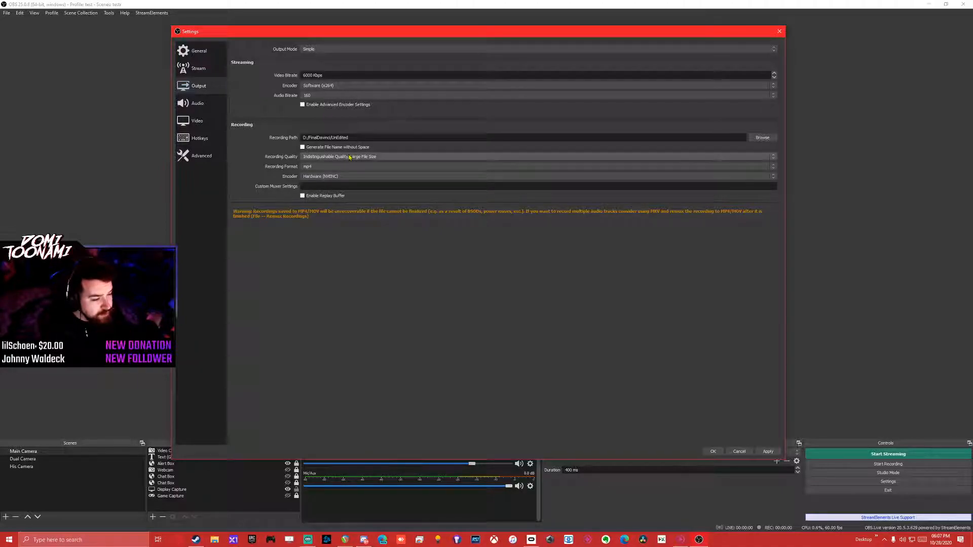
Try Lossless Quality for recordings, decline its use, and choose Indistinguishable Quality, Large File Size.
click(350, 158)
click(348, 178)
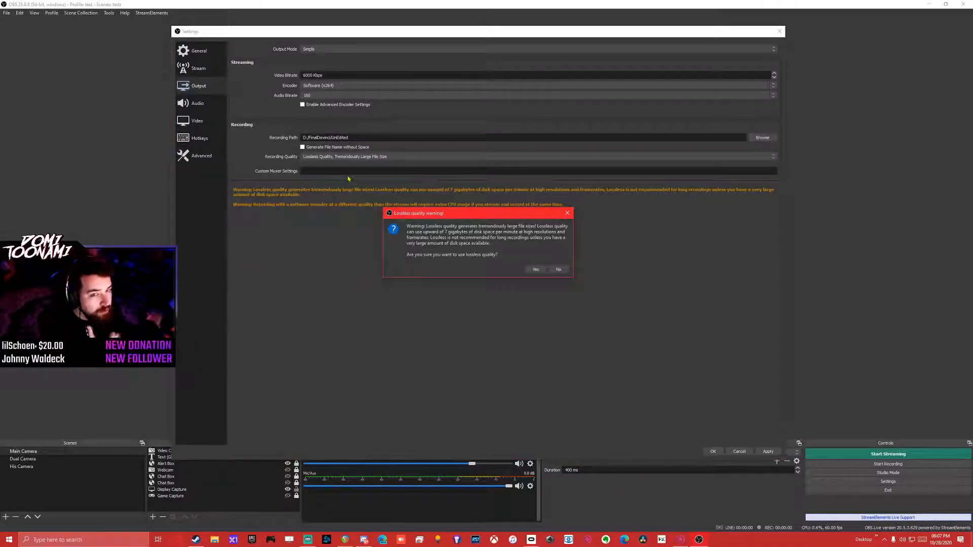
click(561, 269)
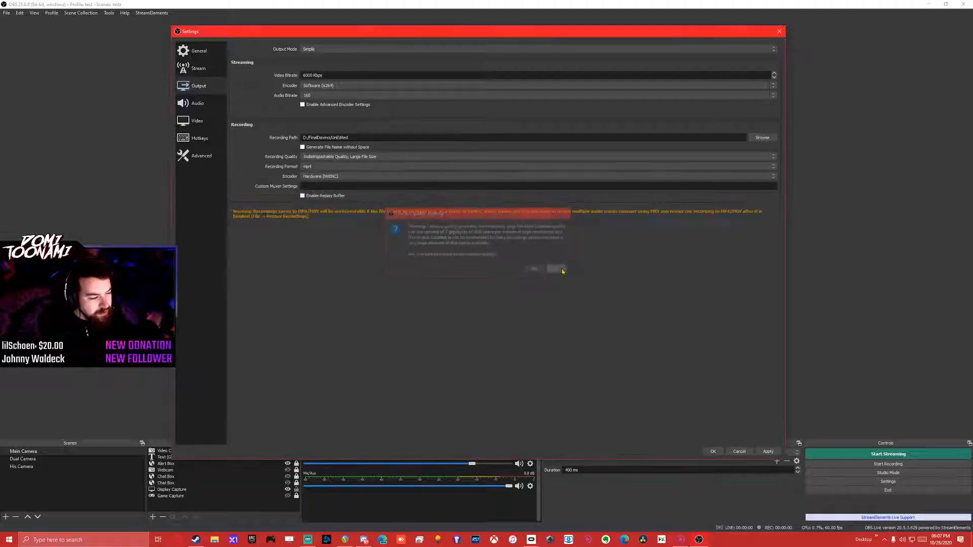
click(364, 162)
click(355, 174)
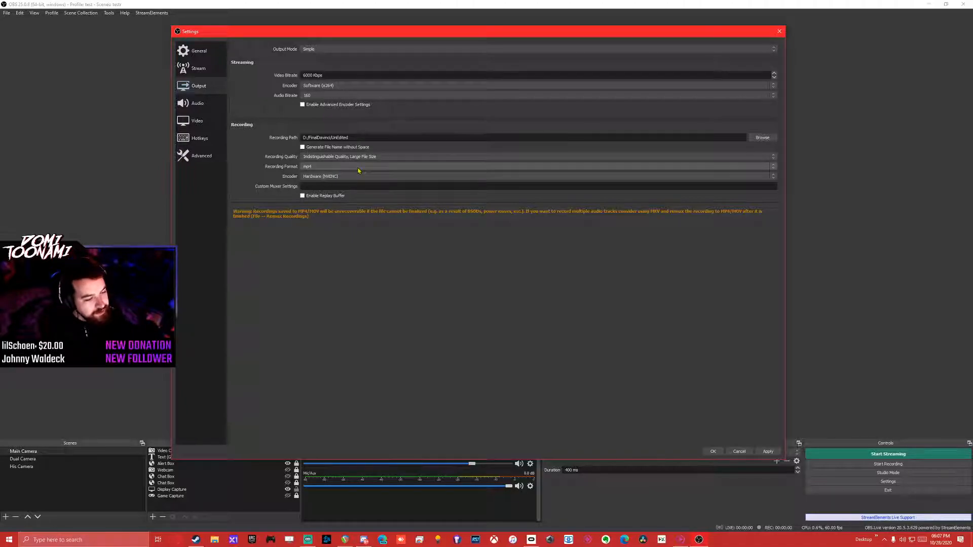
Try the mov and flv recording formats, finishing with the format set to mp4.
click(358, 169)
click(329, 167)
click(329, 167)
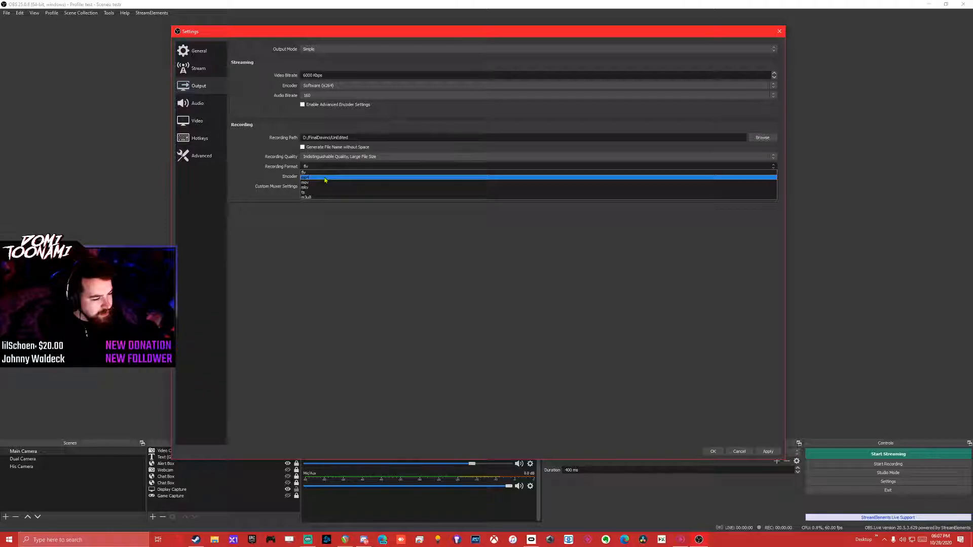
click(330, 171)
click(330, 170)
click(328, 173)
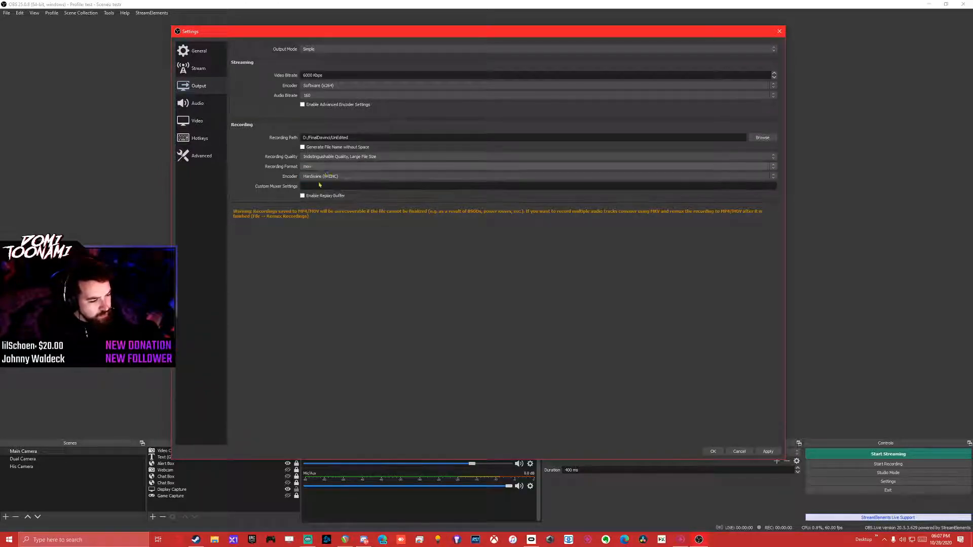
click(327, 169)
click(327, 172)
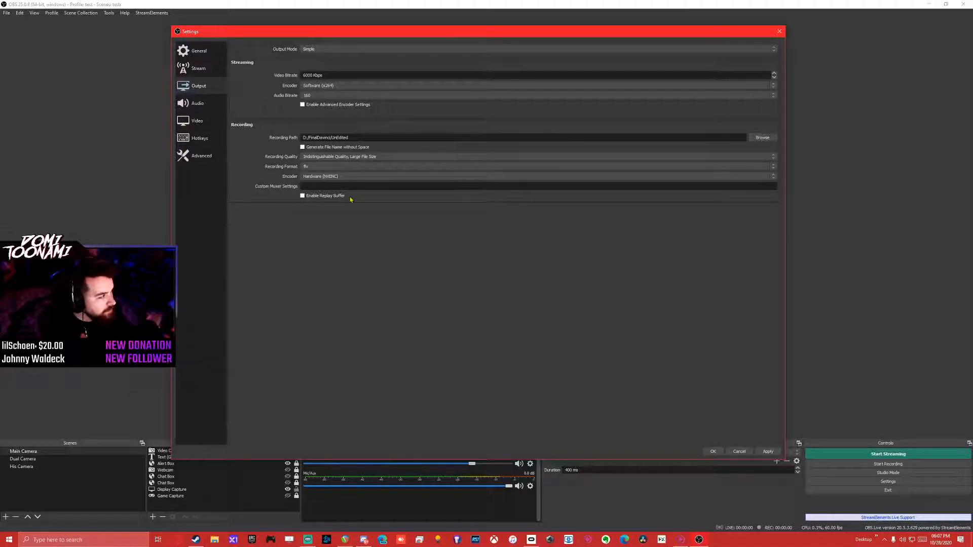
click(343, 168)
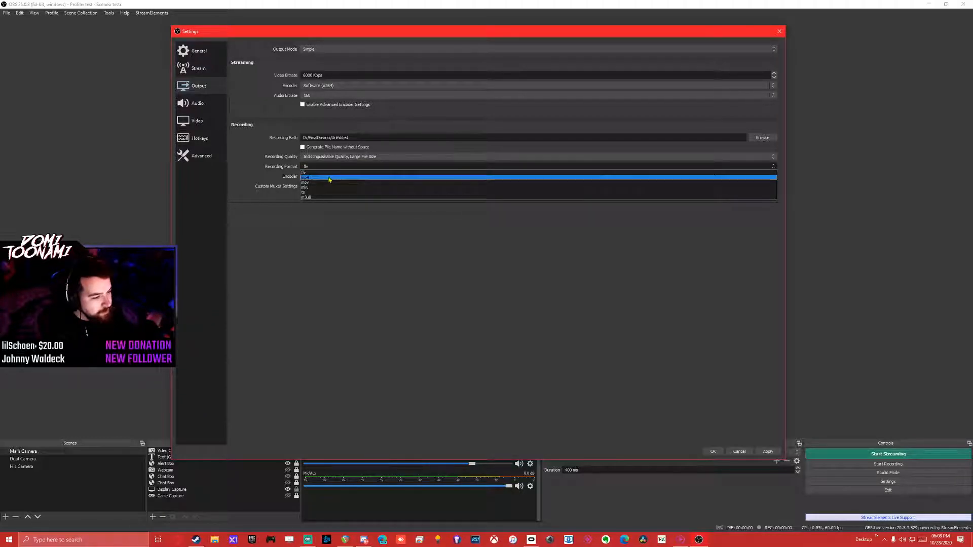
click(332, 178)
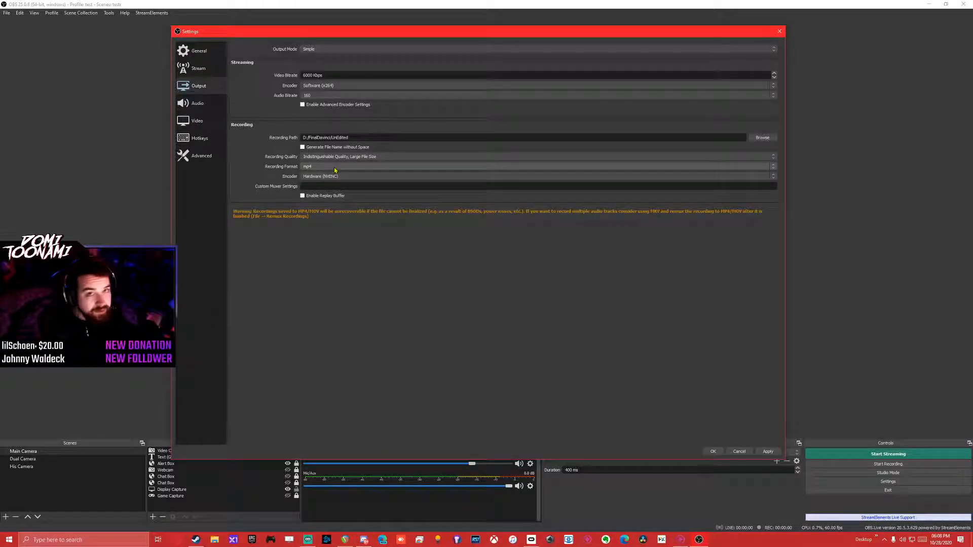
Try Software (x264) as the recording encoder, finishing with Hardware (NVENC) selected.
click(336, 176)
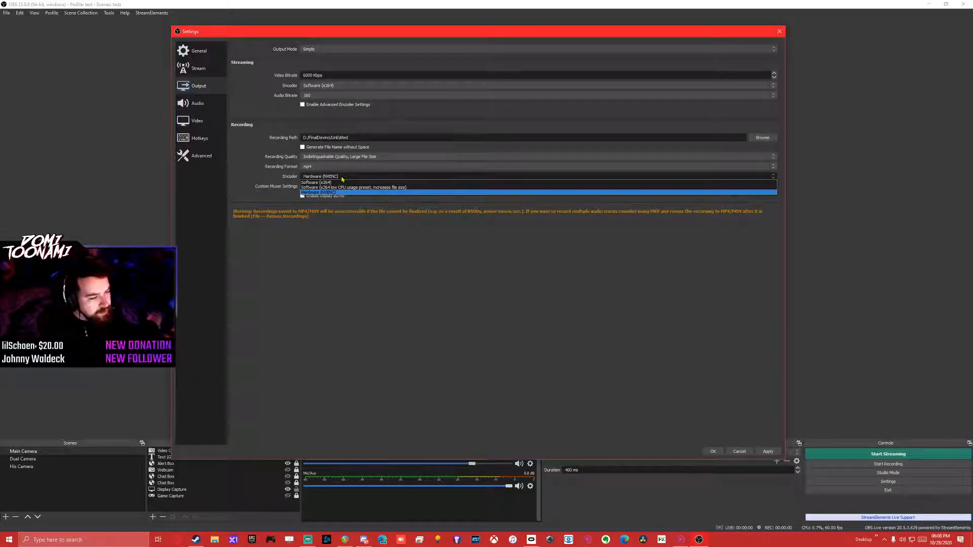
click(336, 183)
click(333, 176)
click(332, 193)
click(331, 176)
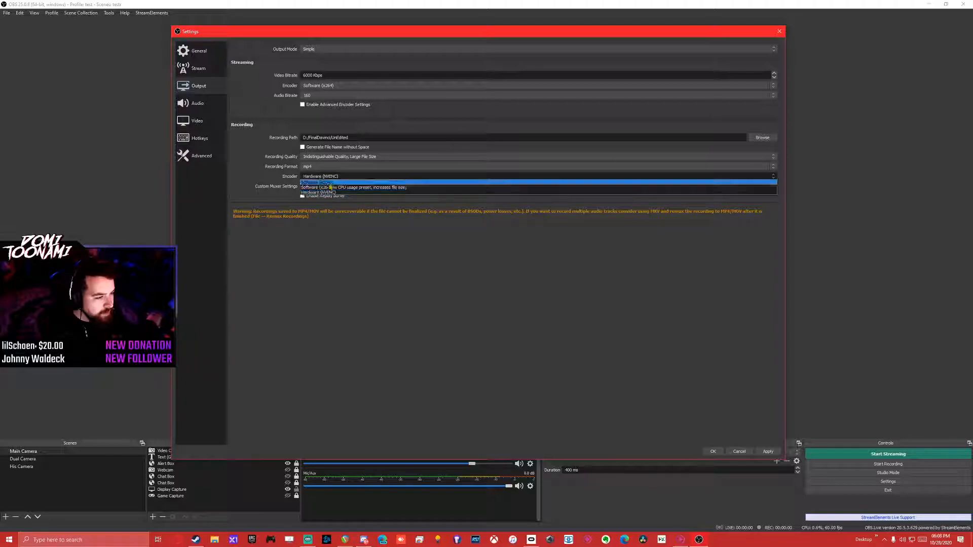
click(329, 183)
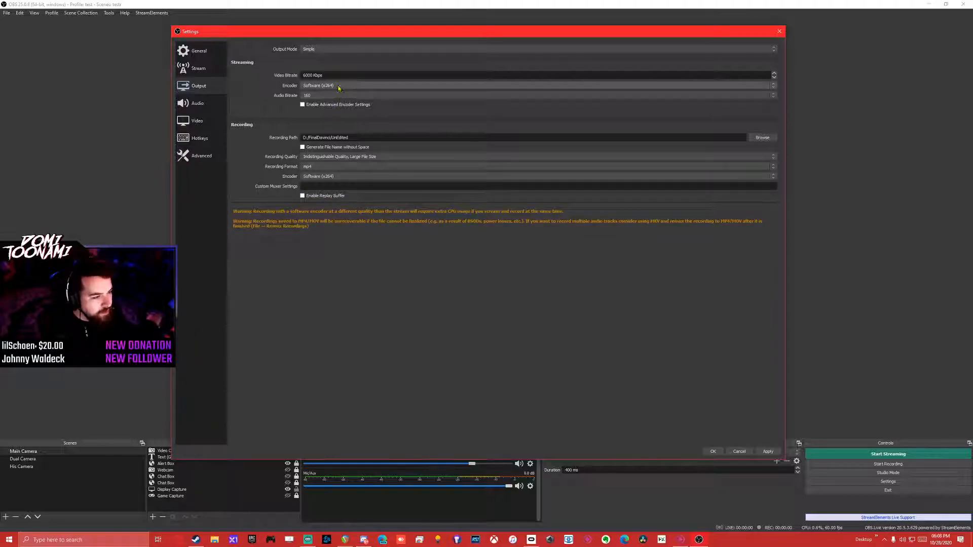
click(330, 177)
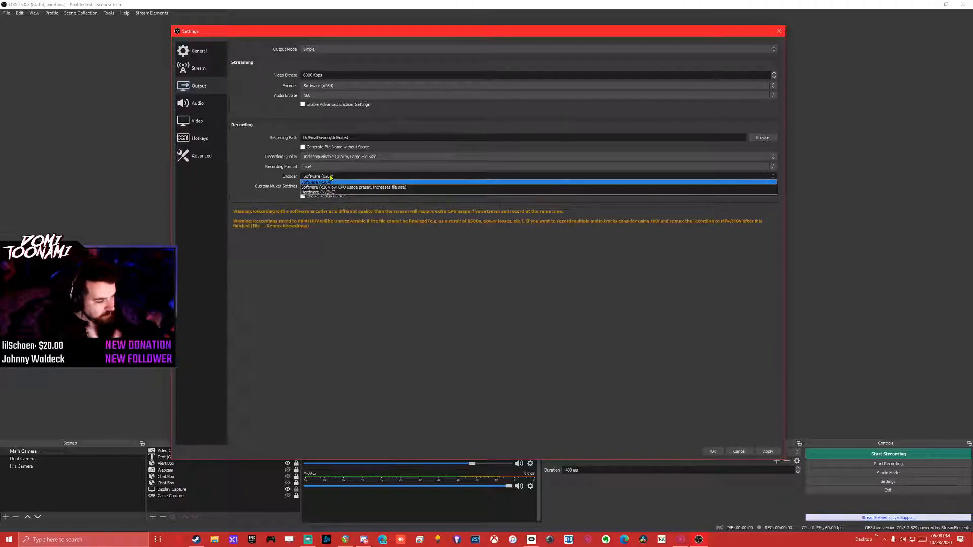
click(331, 182)
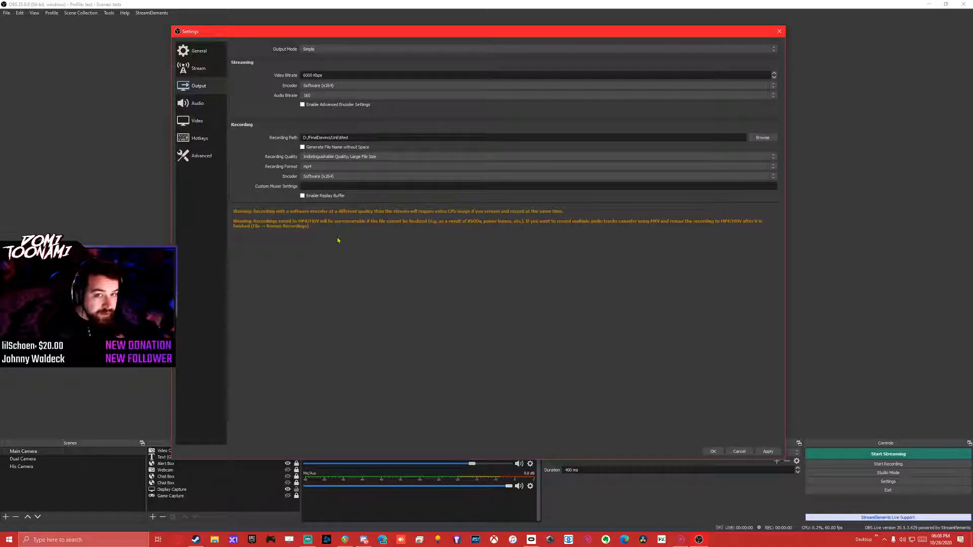
click(344, 178)
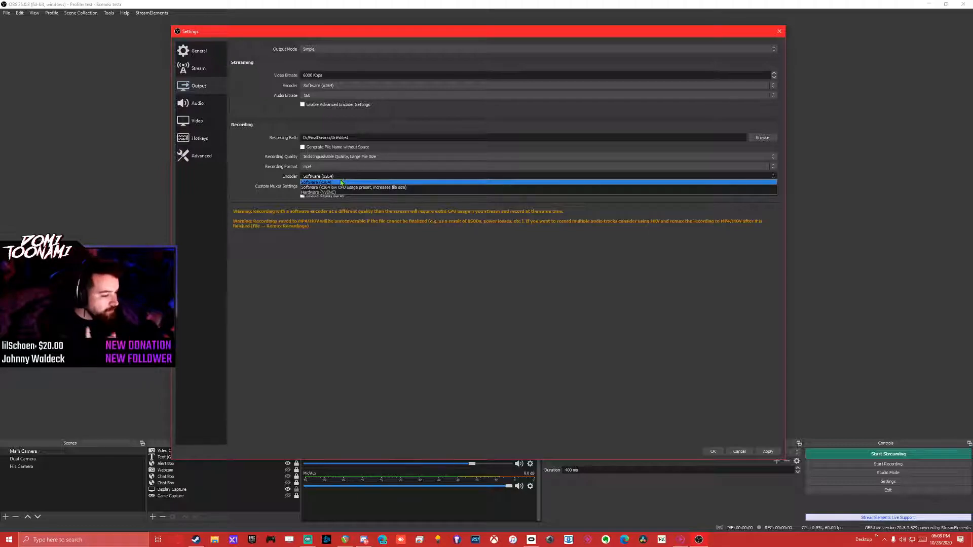
click(346, 192)
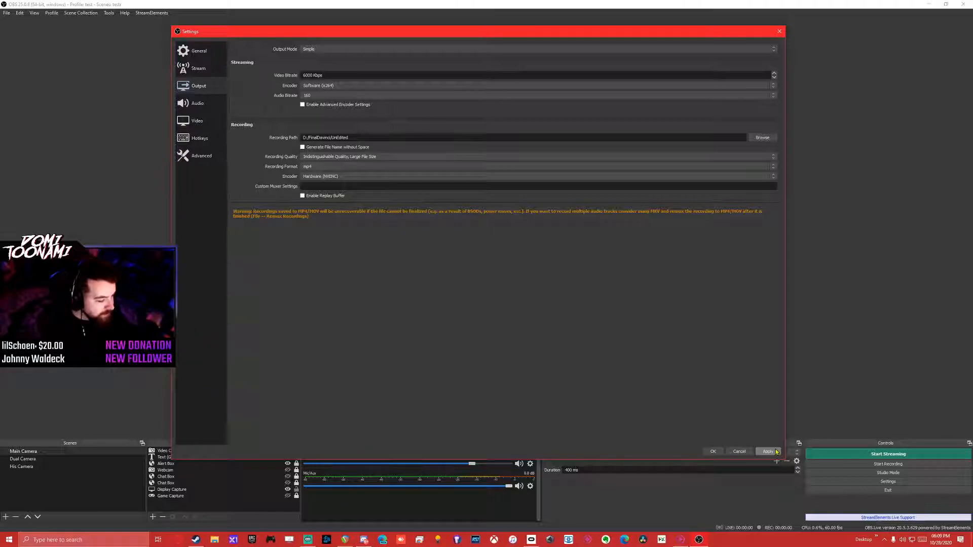
Search Windows for obs, bring up OBS Studio's launch options such as Run as administrator, and return to the output settings.
key(super)
text(obs)
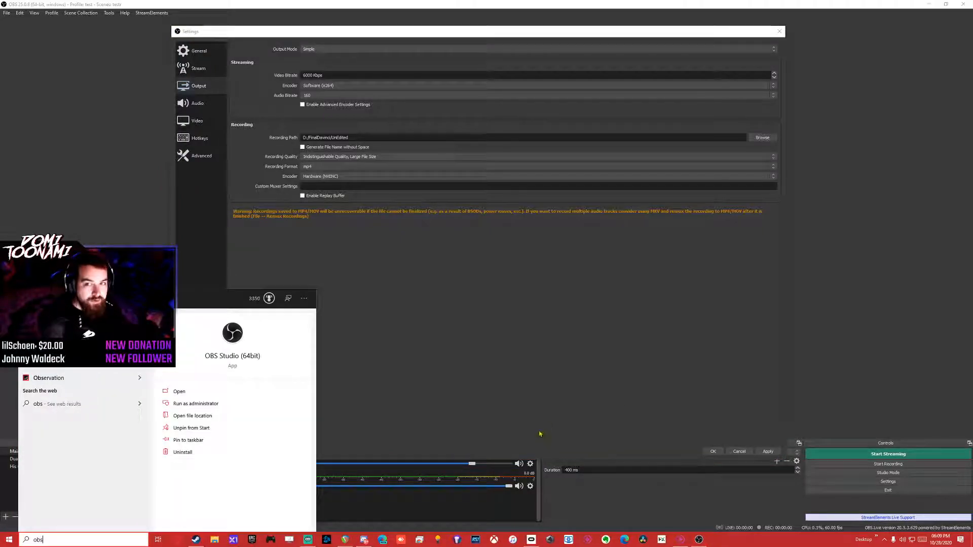
right_click(121, 338)
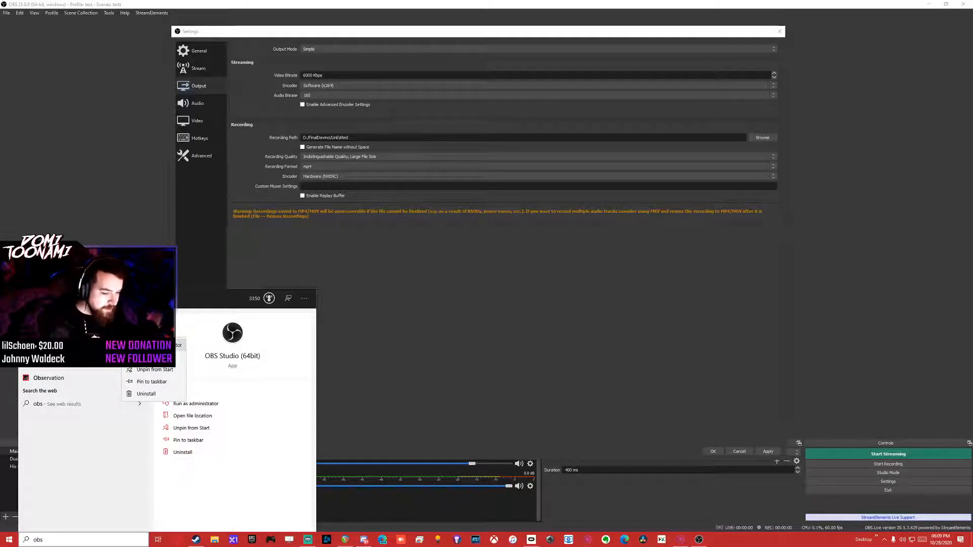
click(463, 321)
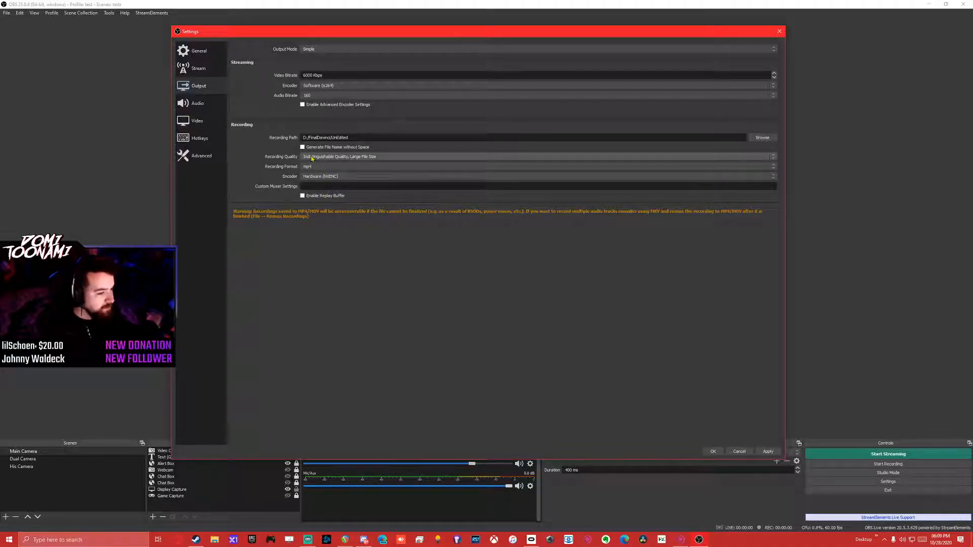
Review the sample rate and desktop audio device options in the audio settings, keeping 44.1 kHz and the current device.
click(197, 104)
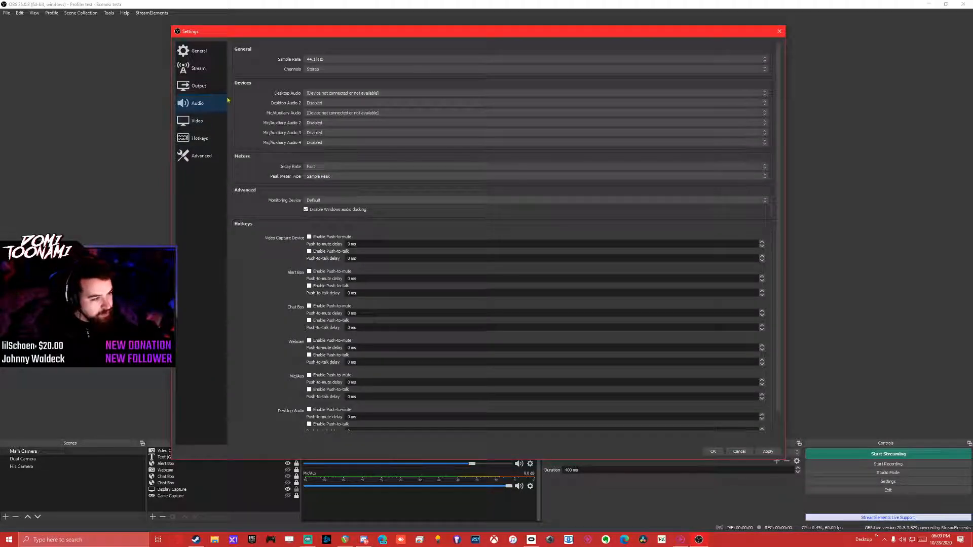
click(333, 60)
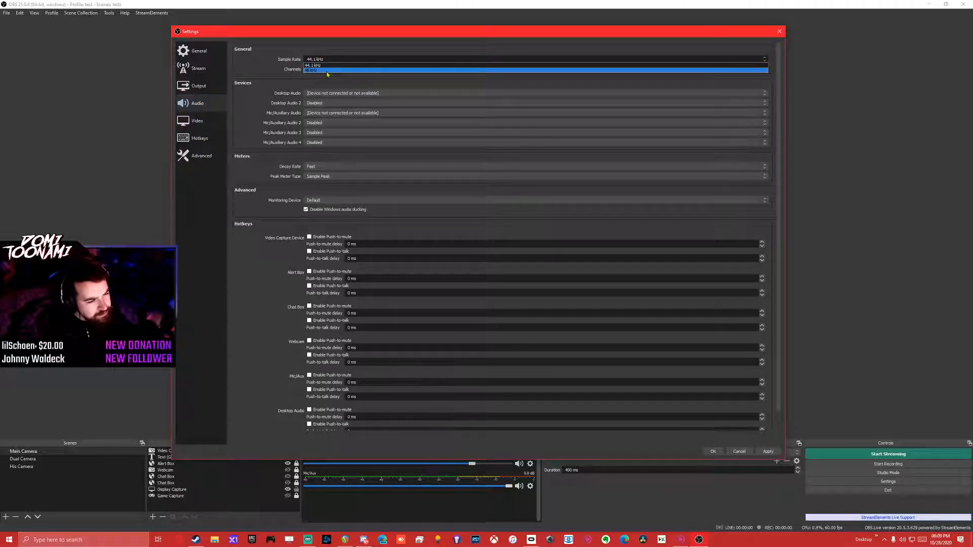
click(327, 65)
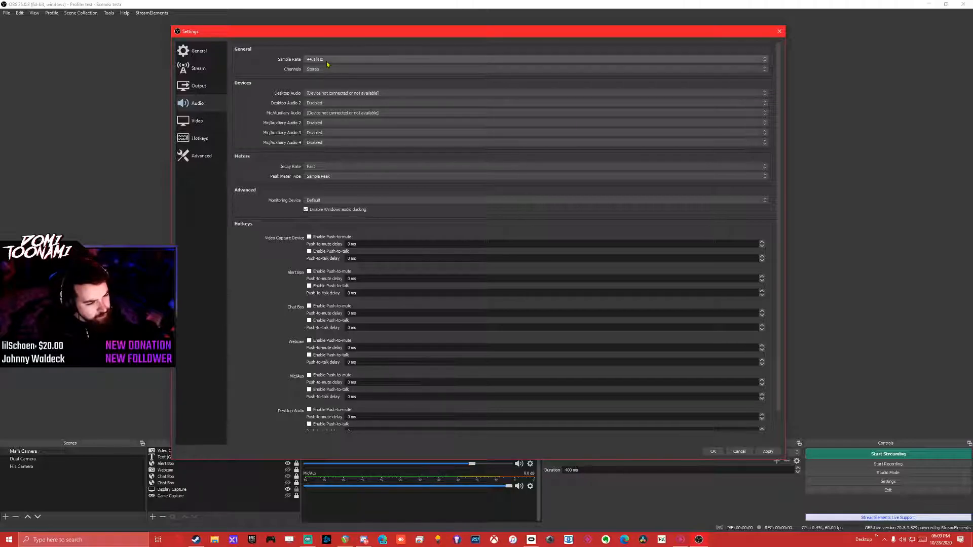
click(354, 94)
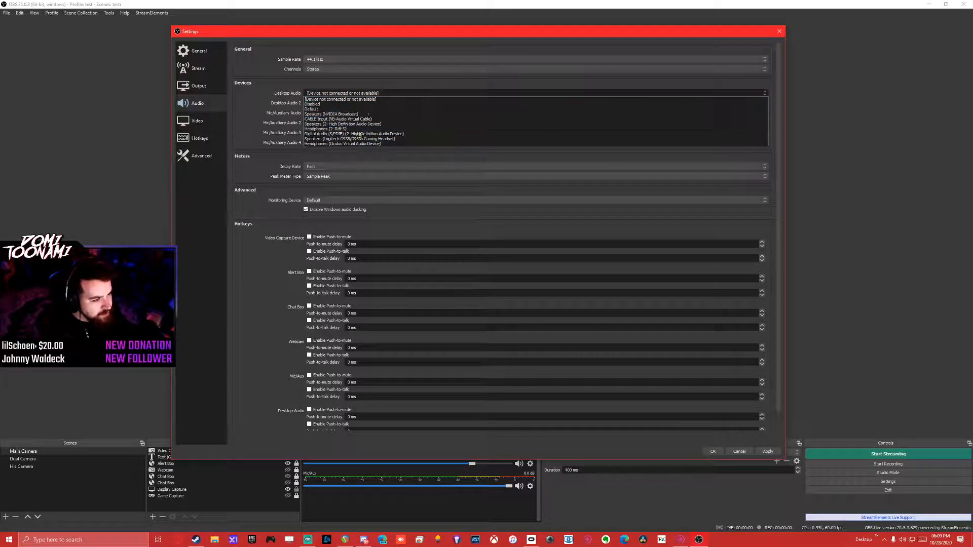
click(369, 99)
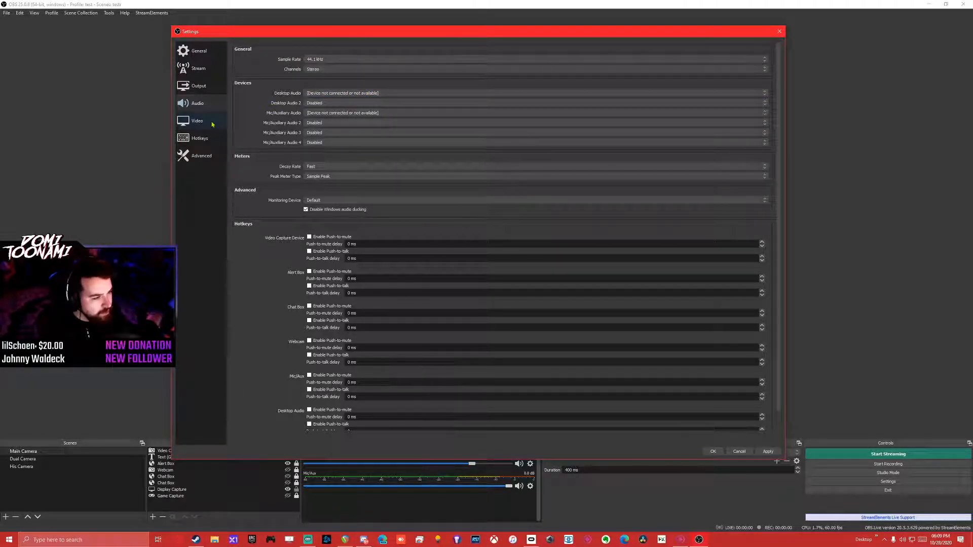
Choose 2560x1440 as the base canvas resolution in the video settings, and close the settings without saving.
click(224, 116)
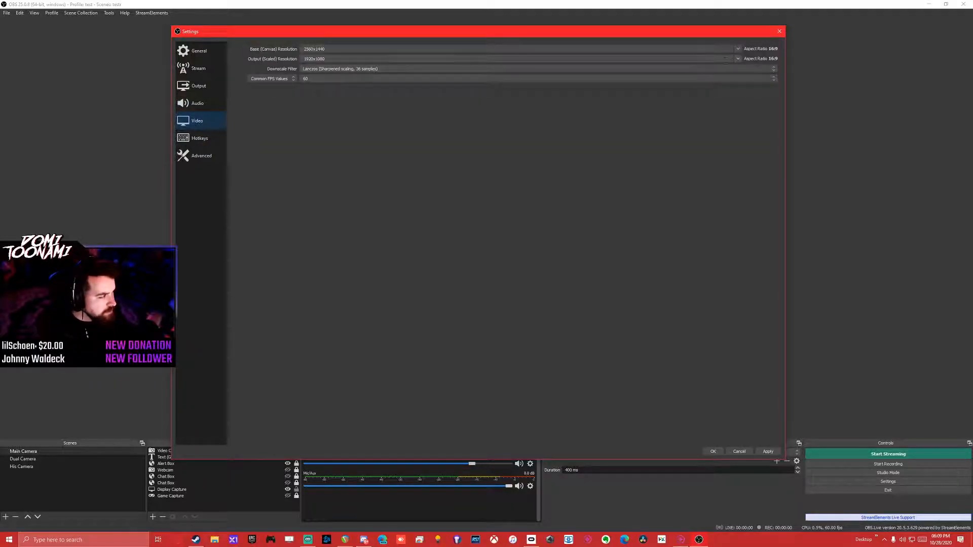
click(738, 49)
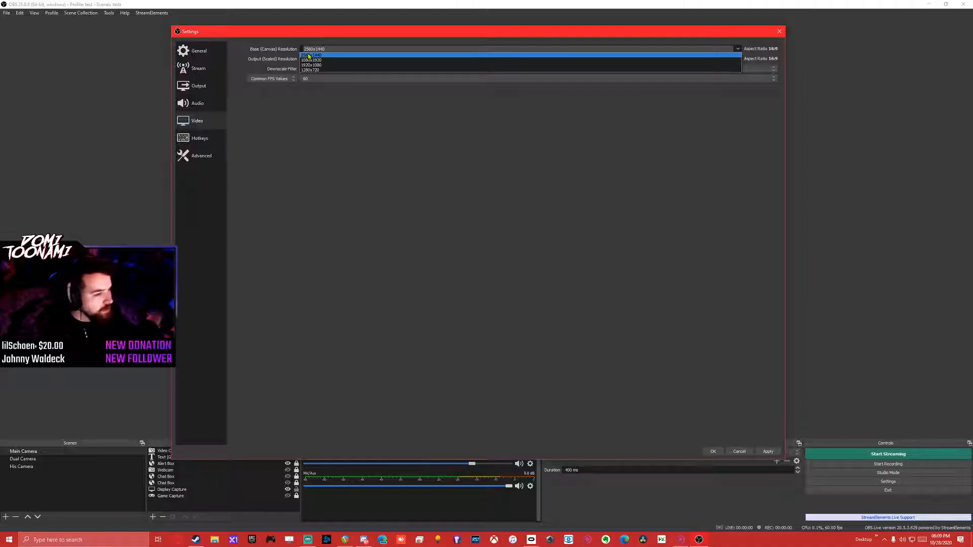
click(322, 55)
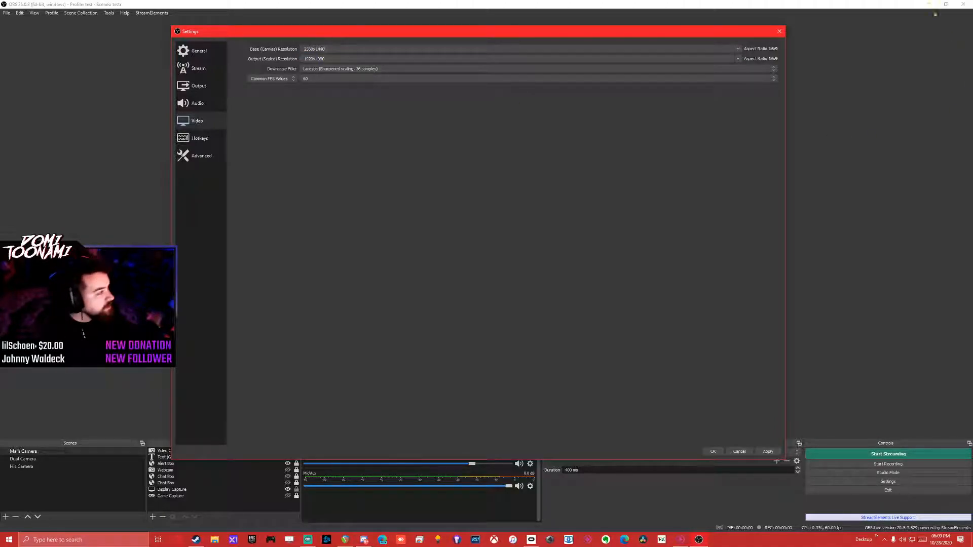
click(780, 31)
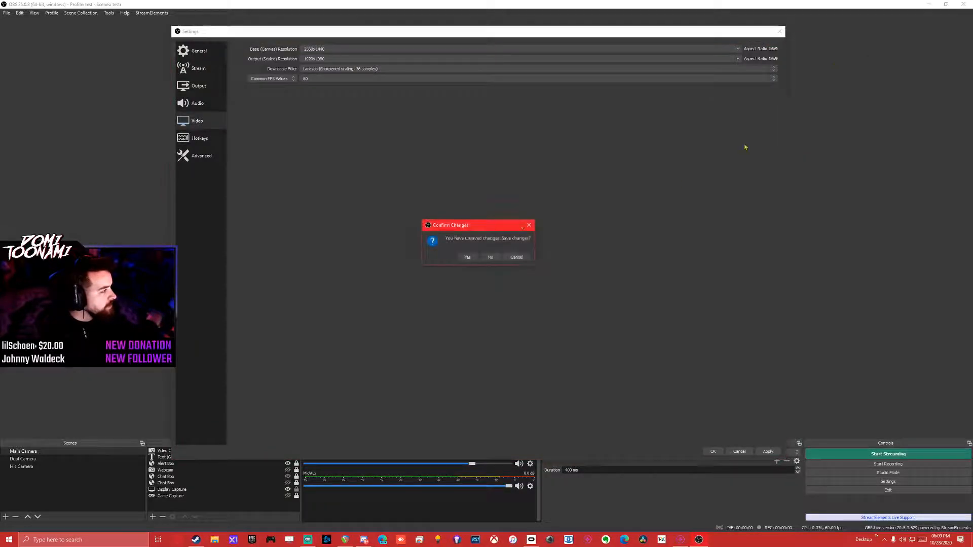
click(490, 257)
Check the main monitor's resolution in the Windows display settings, keeping 2560 × 1440 (Recommended).
click(931, 4)
right_click(459, 203)
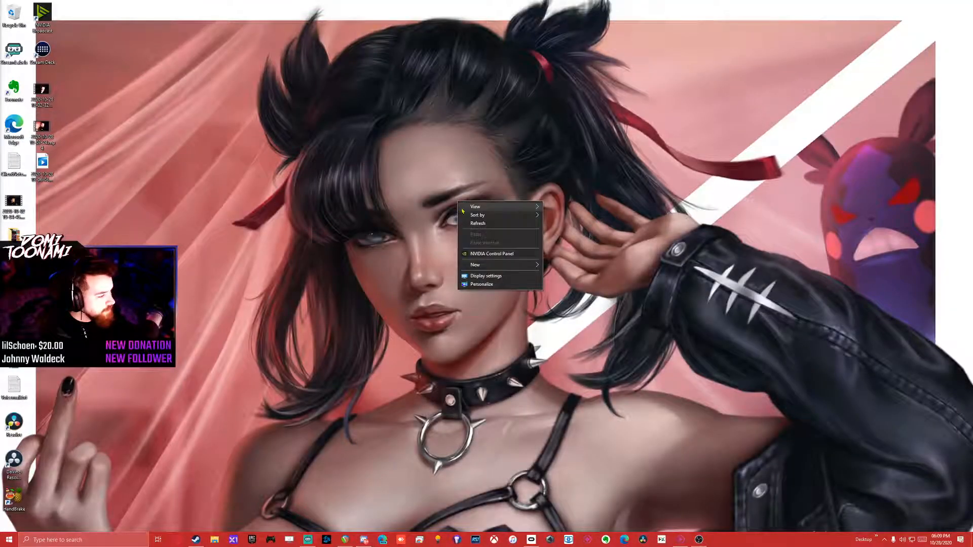
click(491, 277)
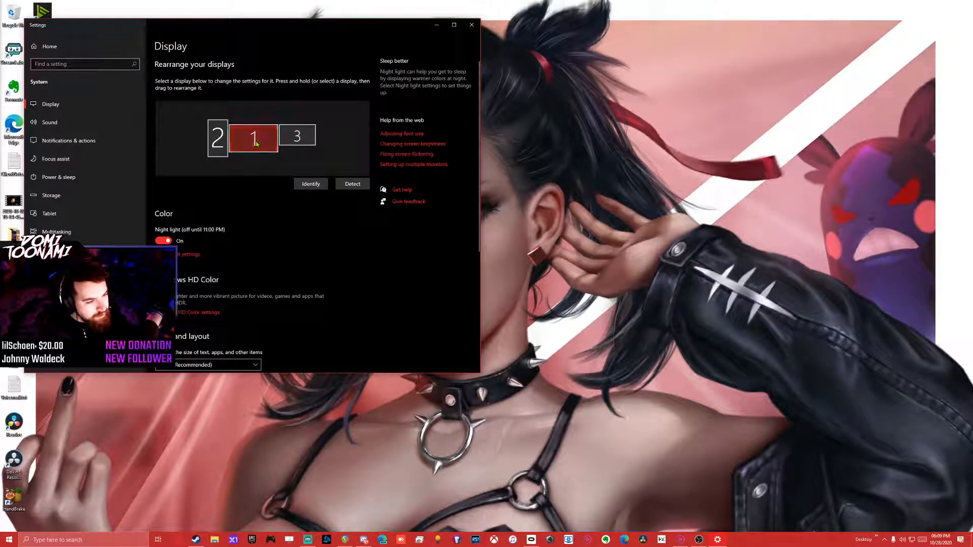
scroll(263, 223, down, 3)
scroll(250, 214, down, 2)
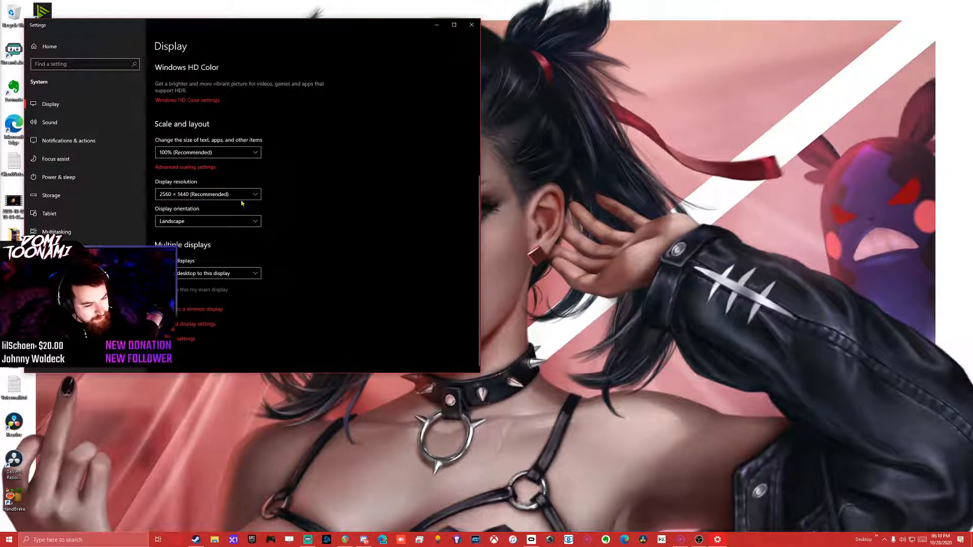
click(246, 194)
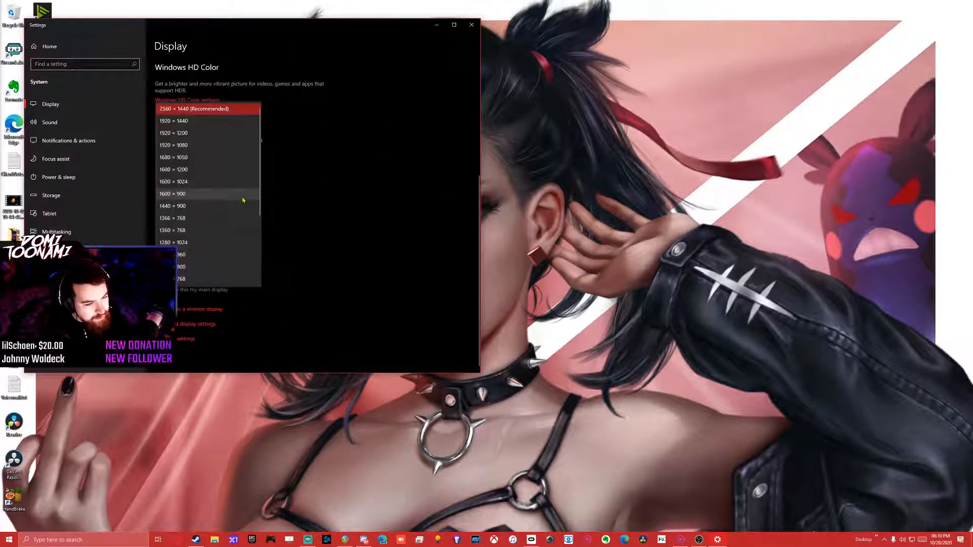
click(219, 109)
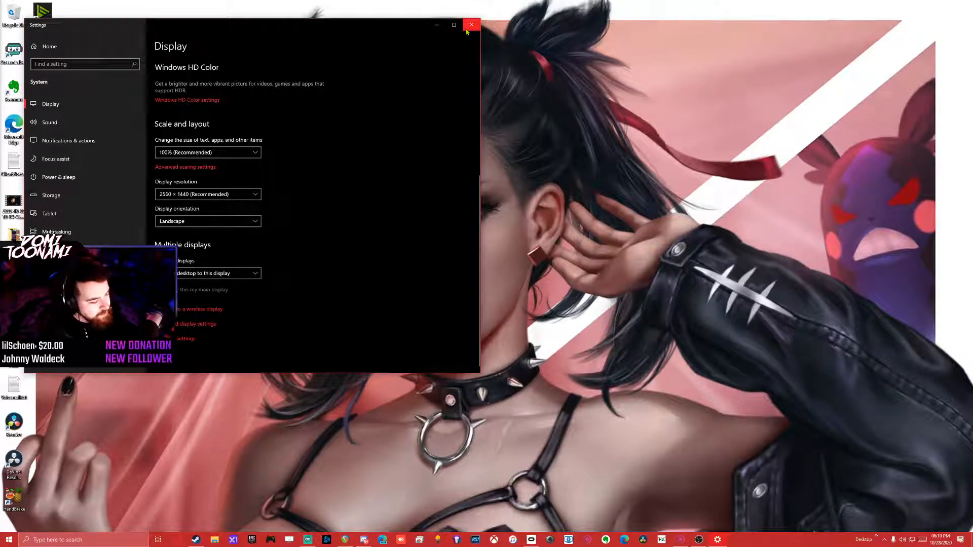
Switch back to OBS and review the frame rate and downscale filter options in the video settings, keeping 60 and Lanczos.
click(699, 539)
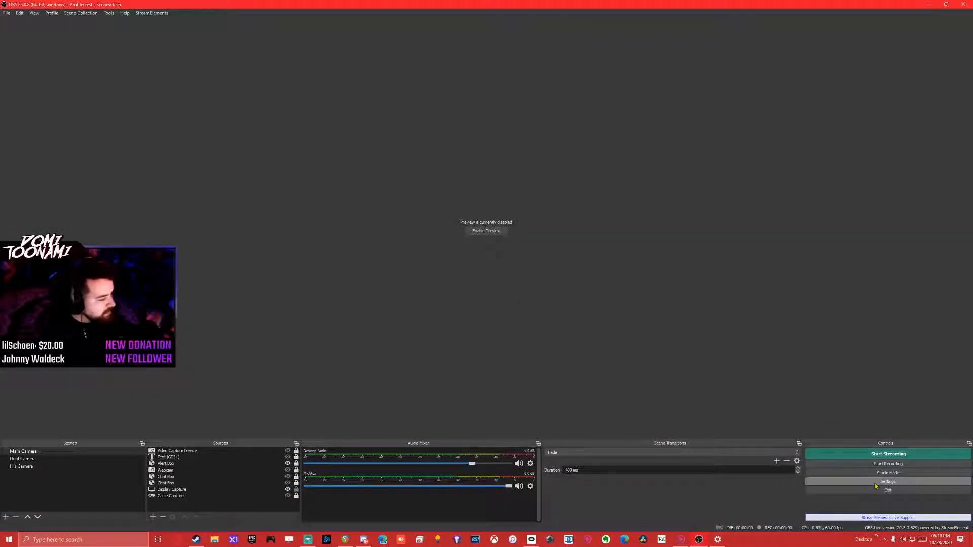
click(875, 484)
click(324, 181)
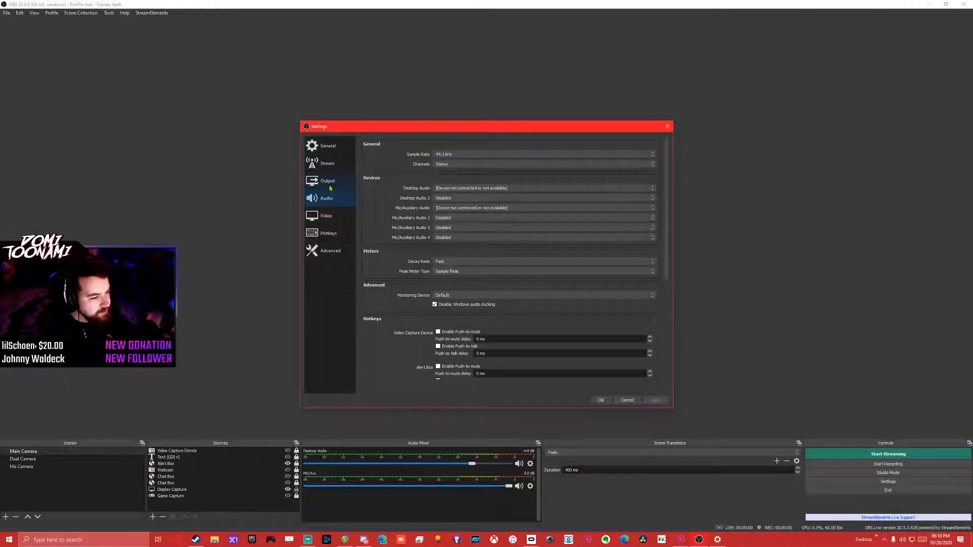
click(330, 215)
click(488, 143)
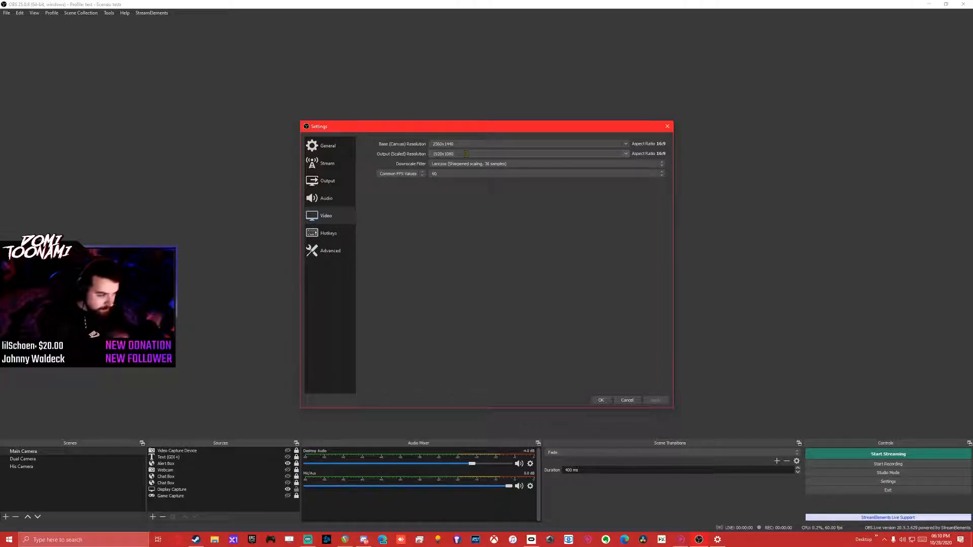
click(462, 172)
click(464, 171)
click(469, 165)
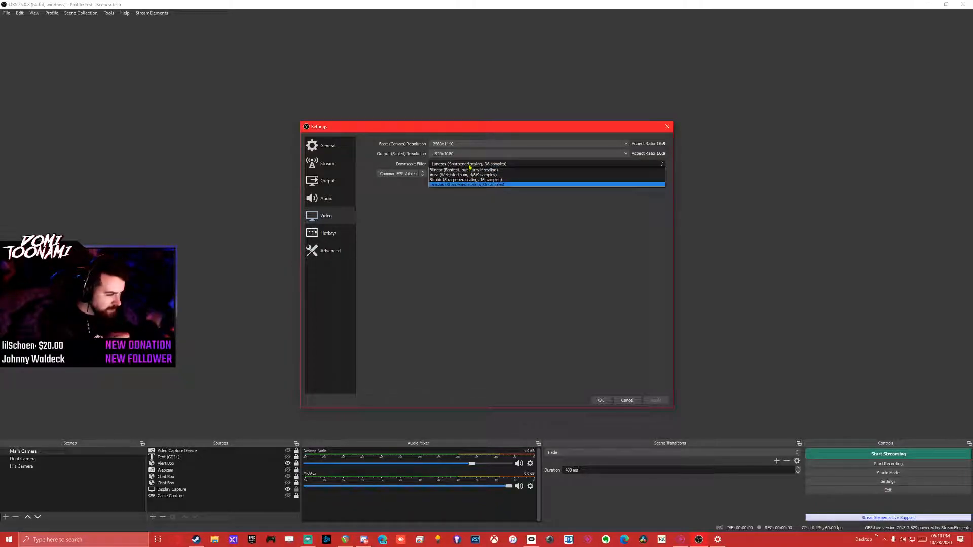
click(469, 166)
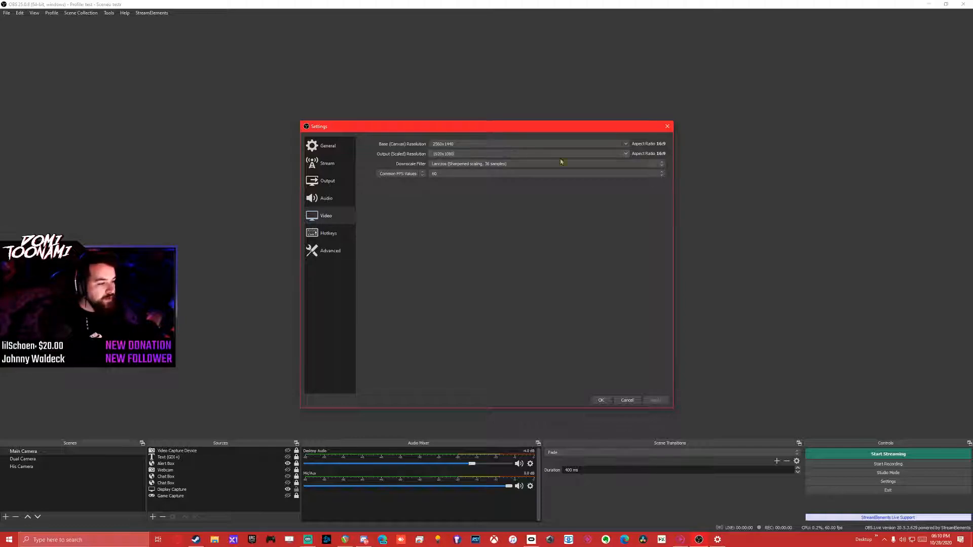
Try 1280x720 as the output (scaled) resolution and set it back to 1920x1080.
click(627, 154)
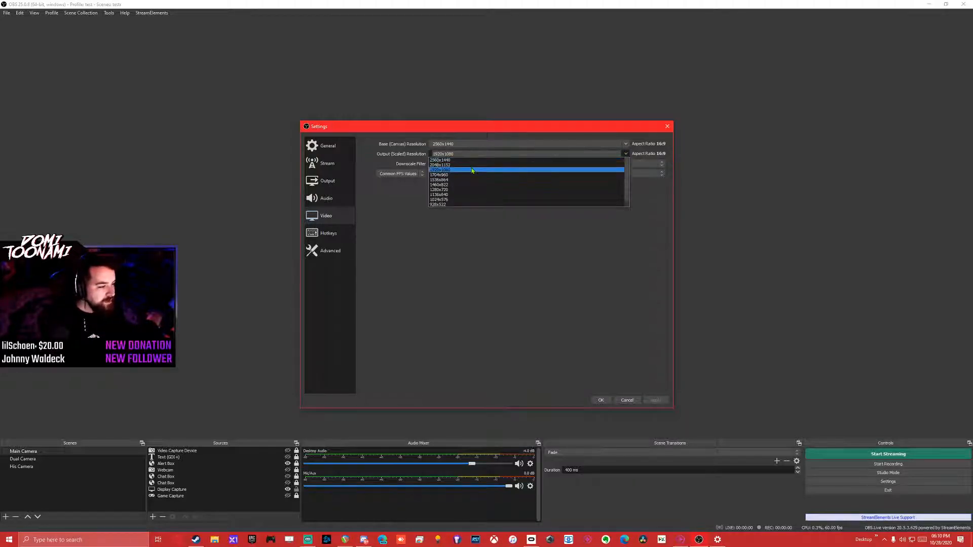
click(453, 190)
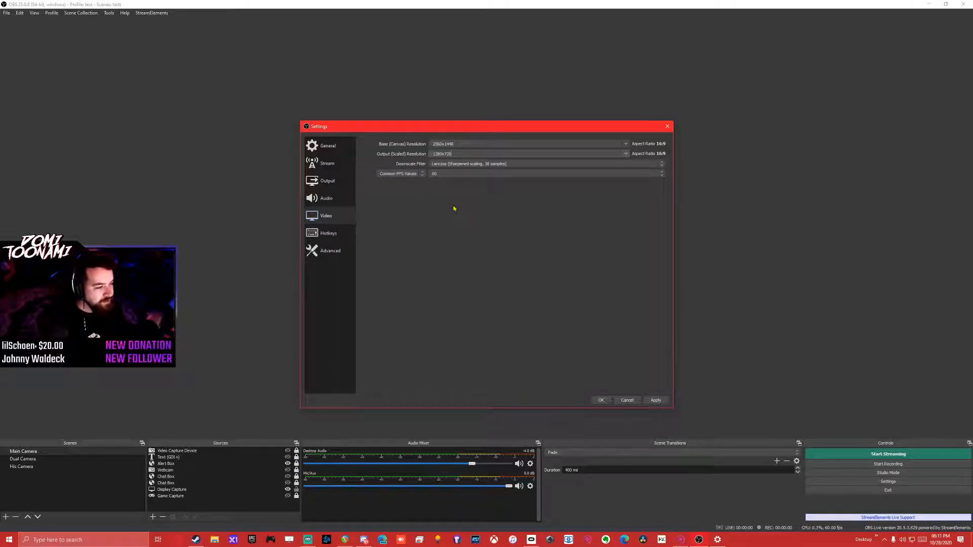
click(628, 155)
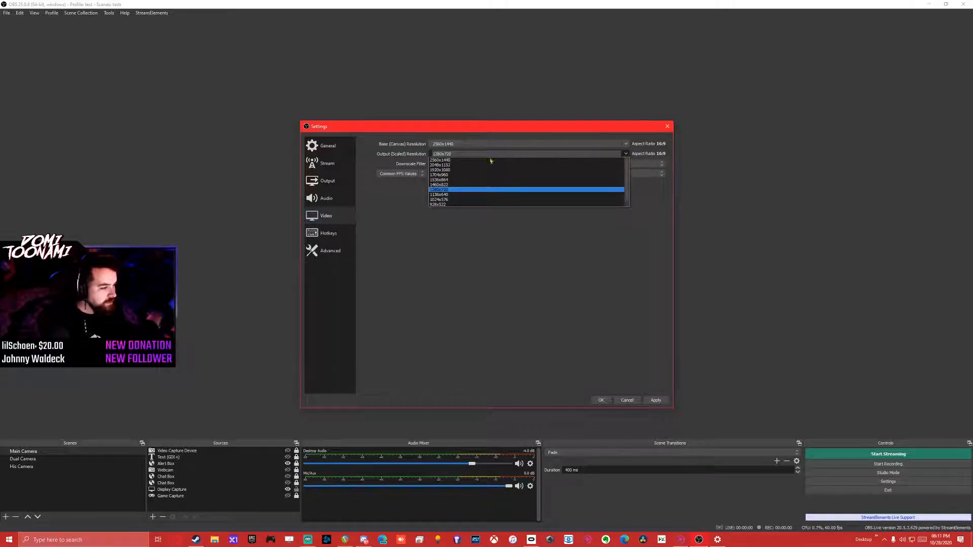
click(451, 168)
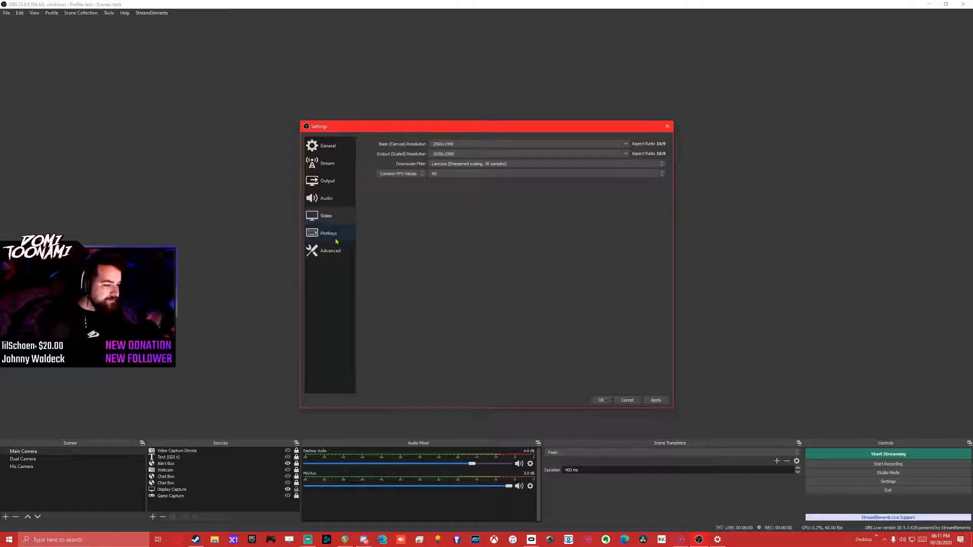
Open the advanced settings and review the process priority options, keeping Normal.
click(330, 251)
click(453, 157)
click(422, 162)
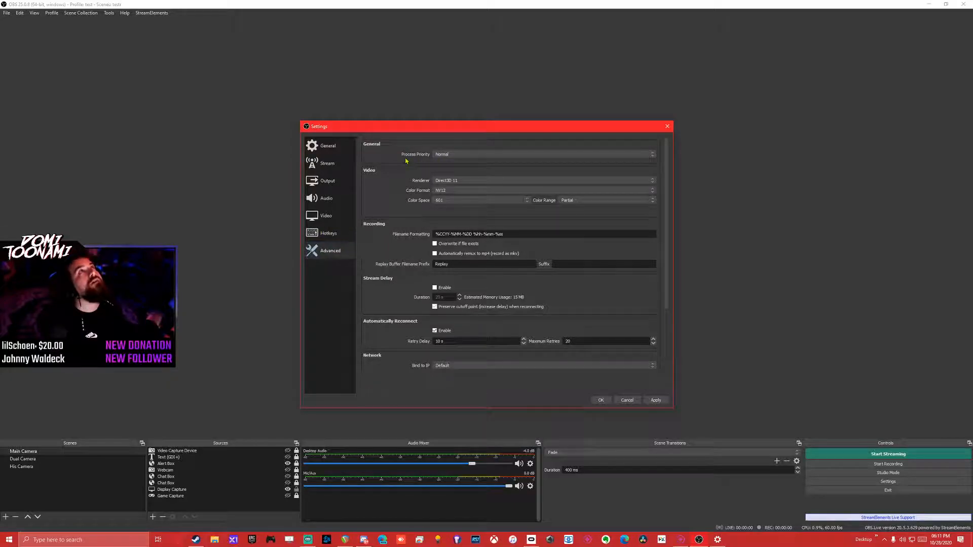
click(446, 154)
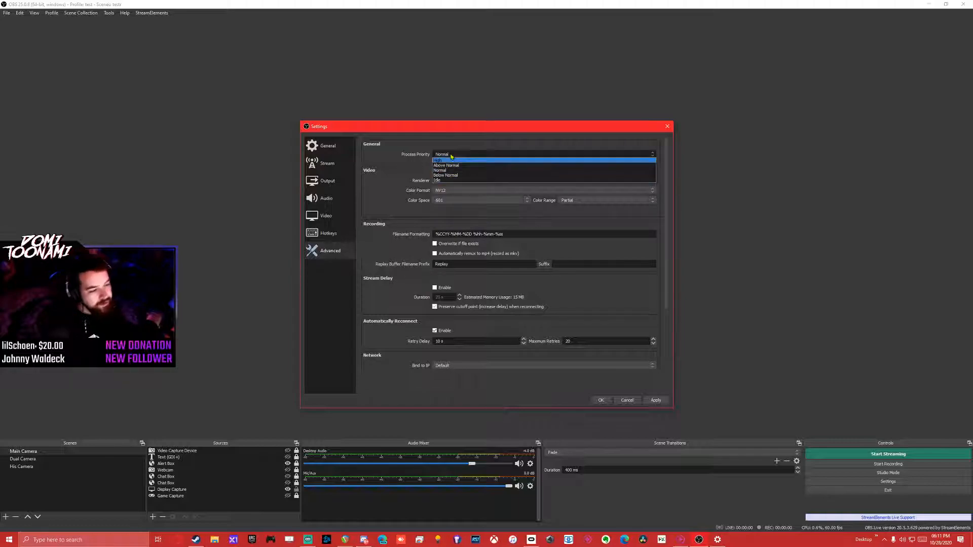
click(411, 168)
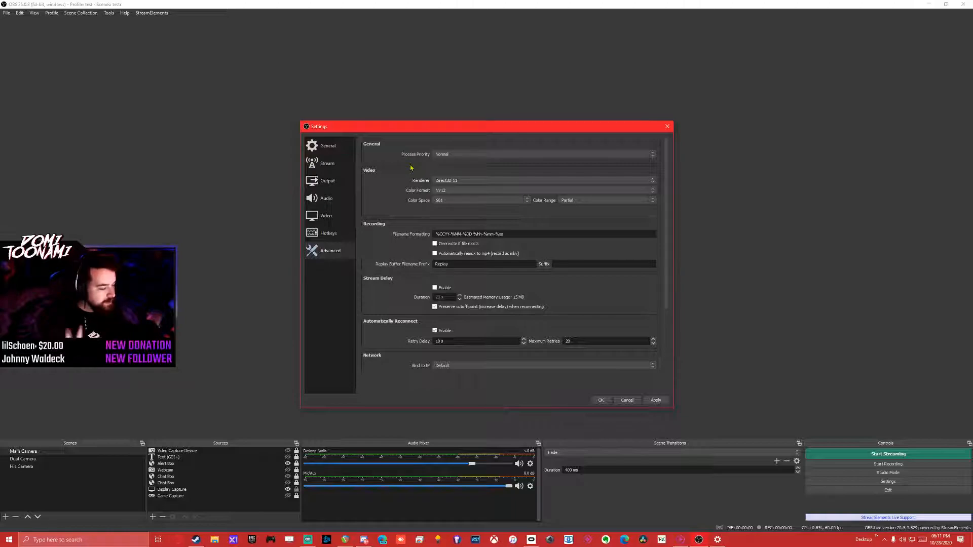
Try the High process priority in the advanced settings and return it to Normal.
click(453, 155)
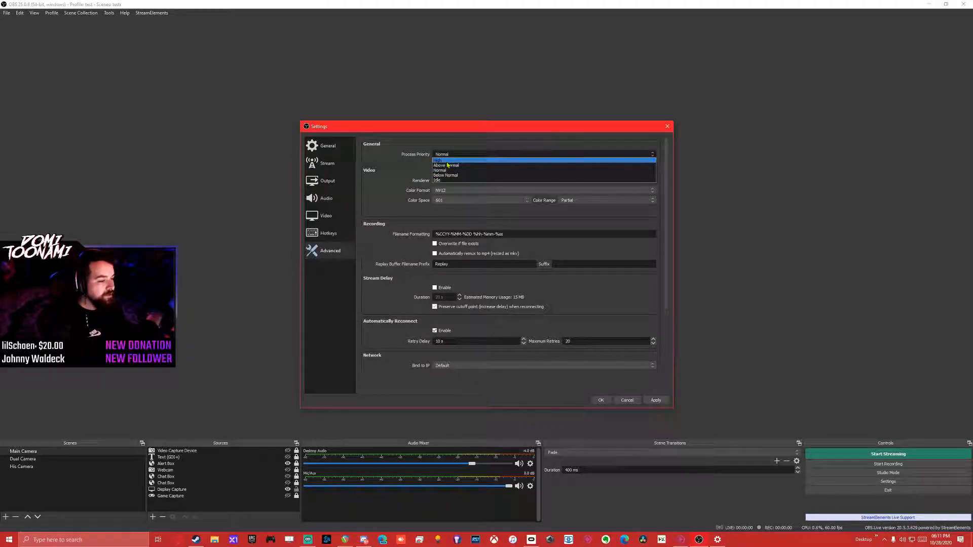
click(450, 160)
click(449, 155)
click(450, 166)
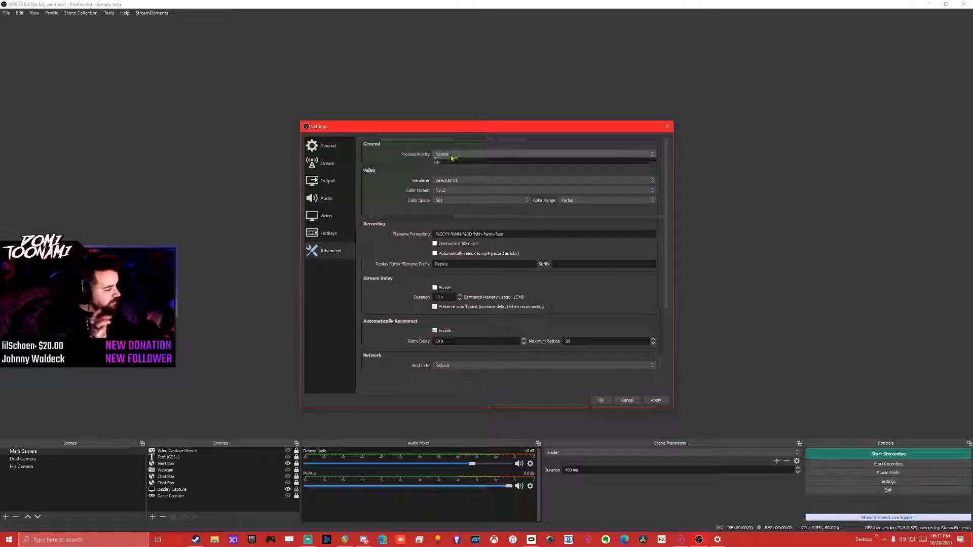
click(451, 155)
click(450, 160)
click(451, 154)
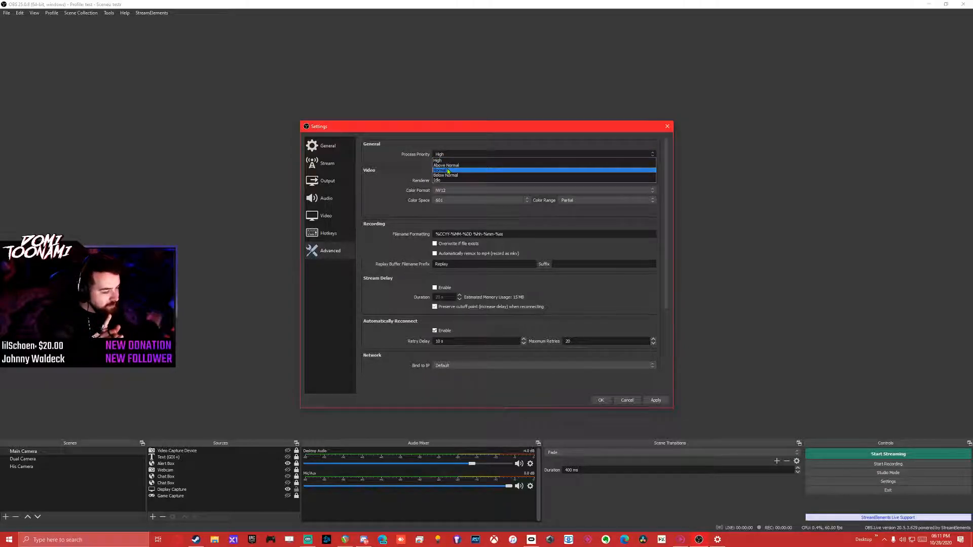
click(448, 171)
Try the Idle process priority, return it to Normal, and look over the remaining advanced settings.
click(449, 154)
click(446, 180)
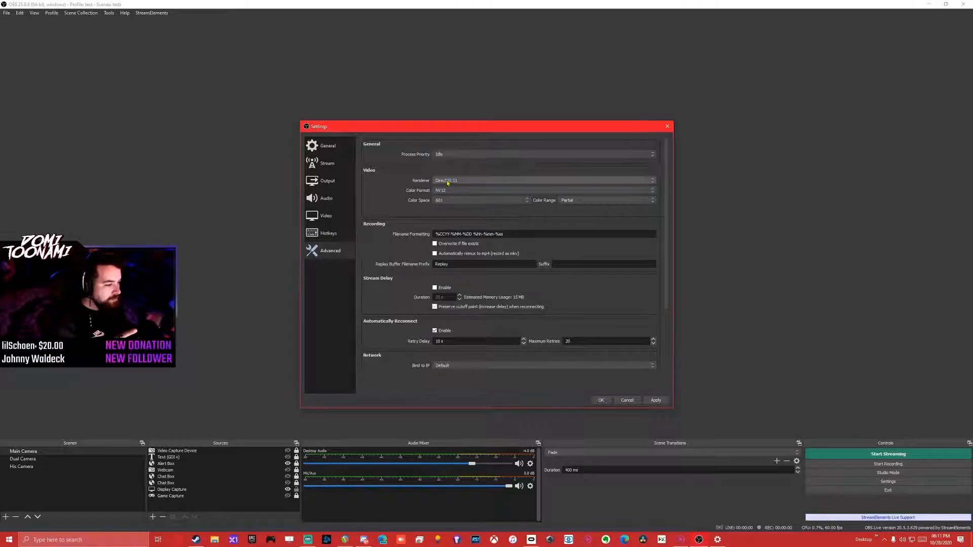
click(455, 154)
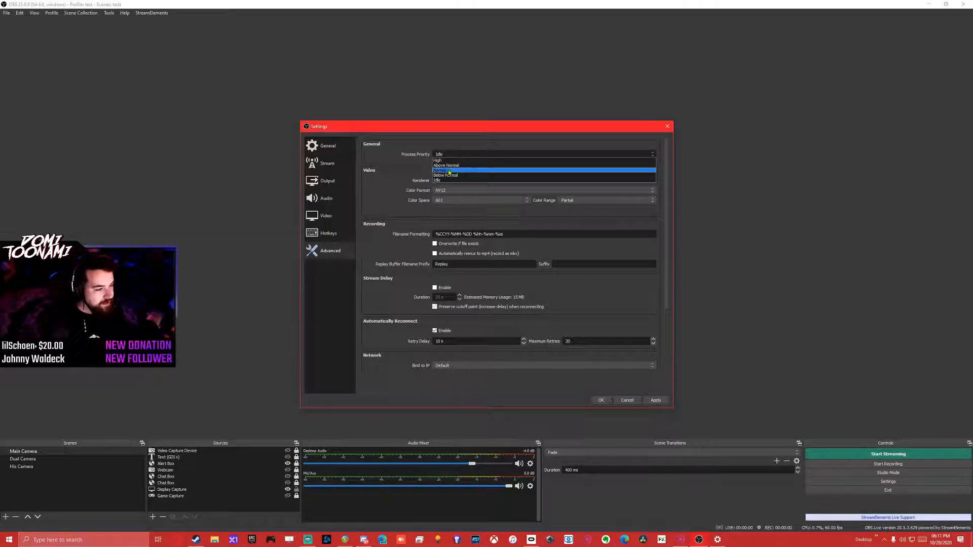
click(433, 169)
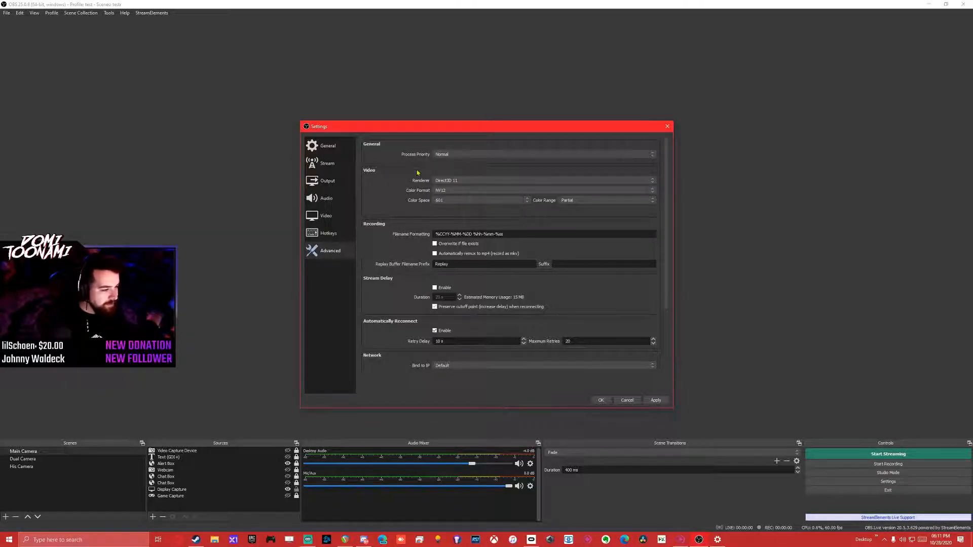
scroll(403, 192, down, 1)
scroll(403, 191, up, 1)
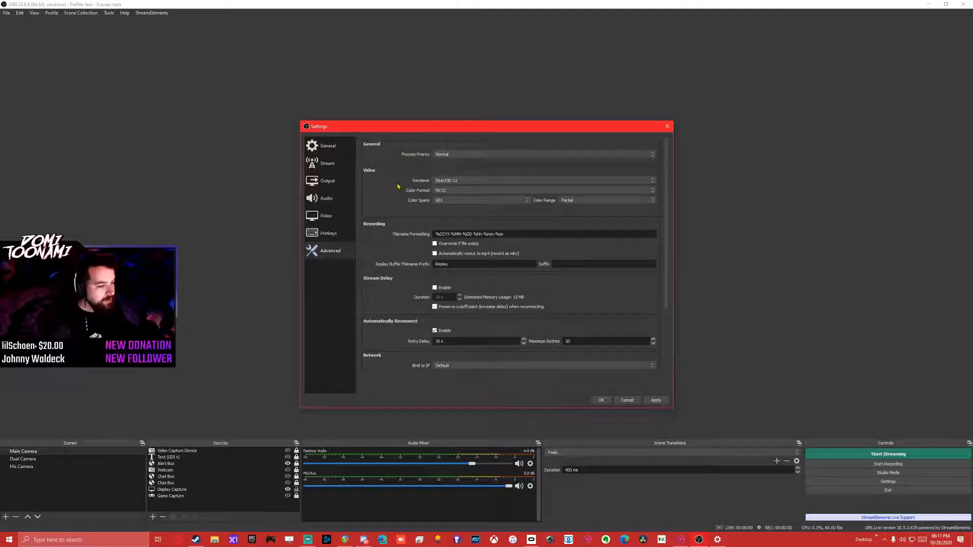
Search Windows for game mode, check the Game Mode setting, and close the Windows settings.
key(super)
text(game mod)
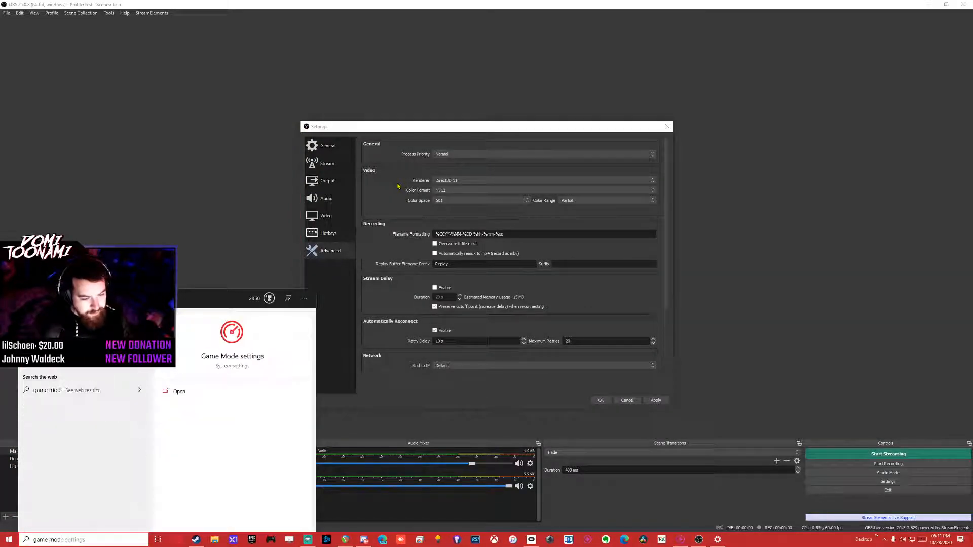
key(Return)
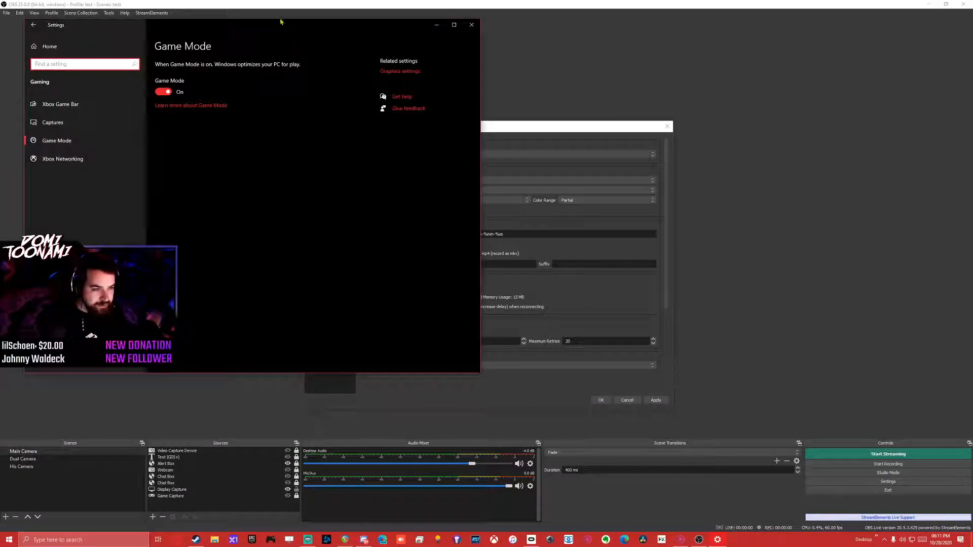
drag(296, 28, 810, 106)
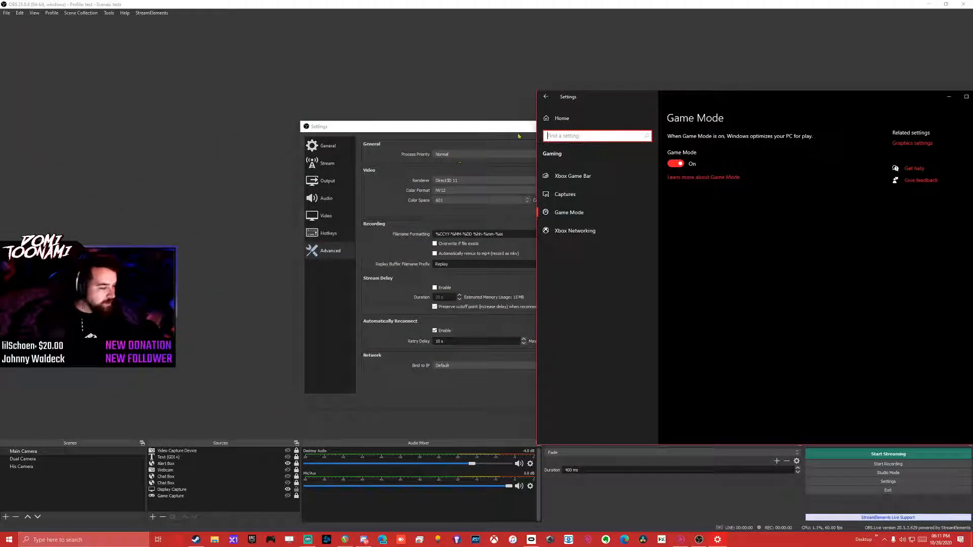
drag(732, 105, 416, 87)
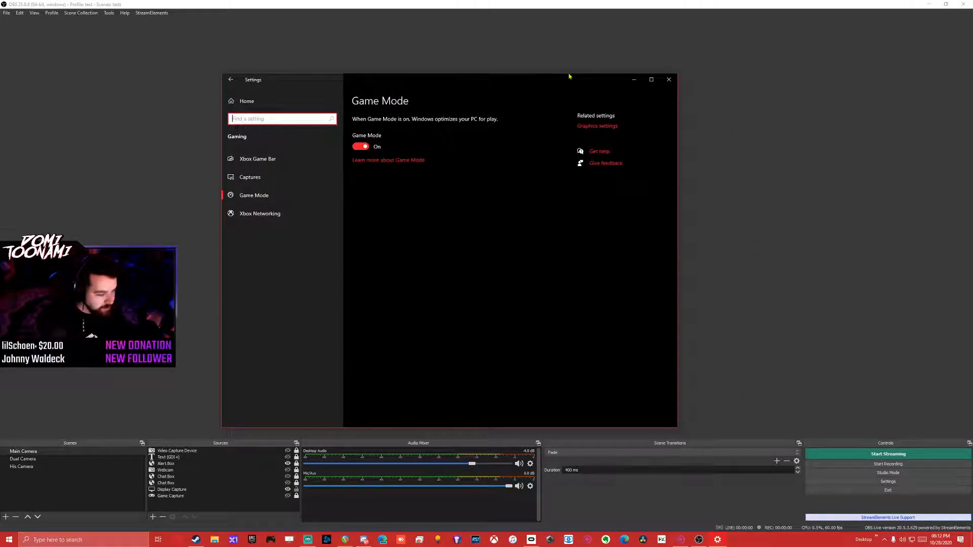
click(669, 80)
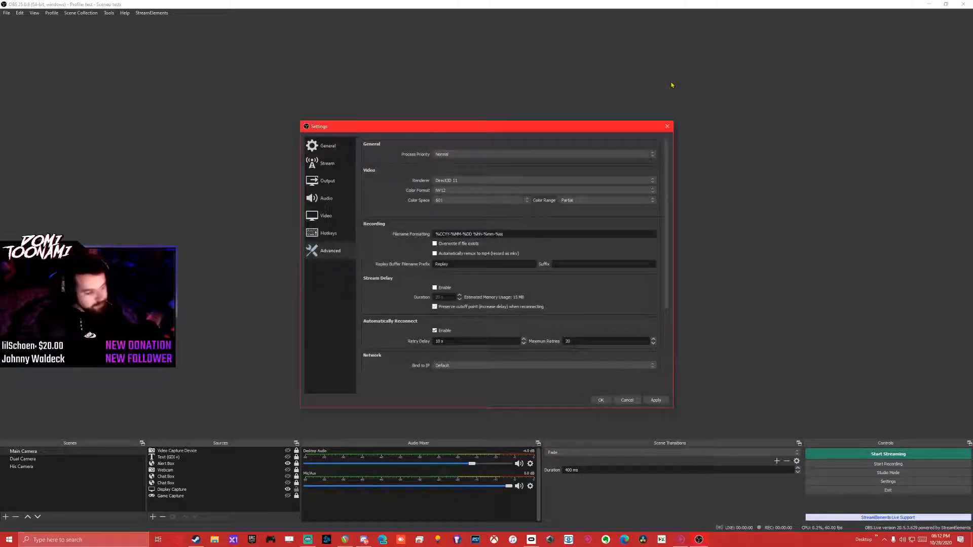
Reopen the Windows Game Mode settings through a search for game mode and review the Xbox Game Bar options.
key(super)
text(game mode)
key(Return)
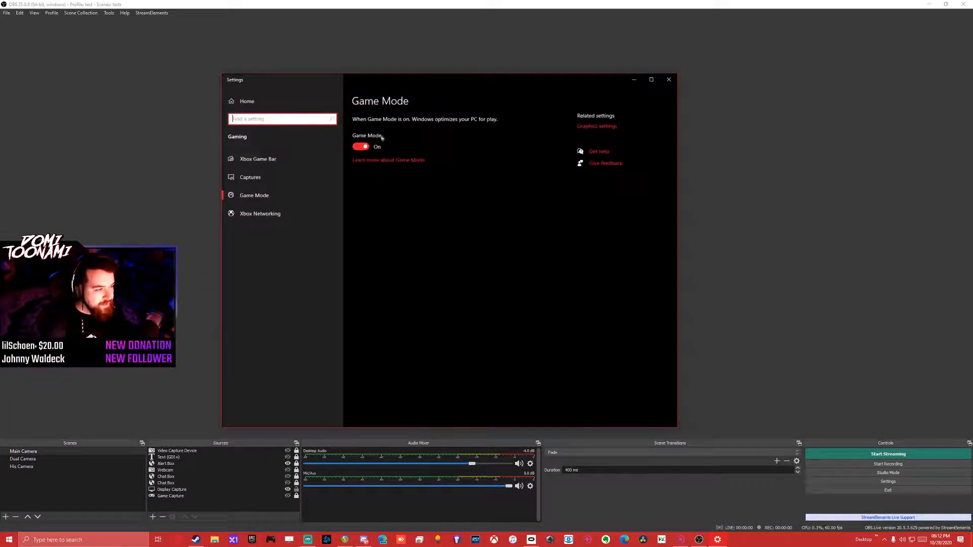
click(277, 161)
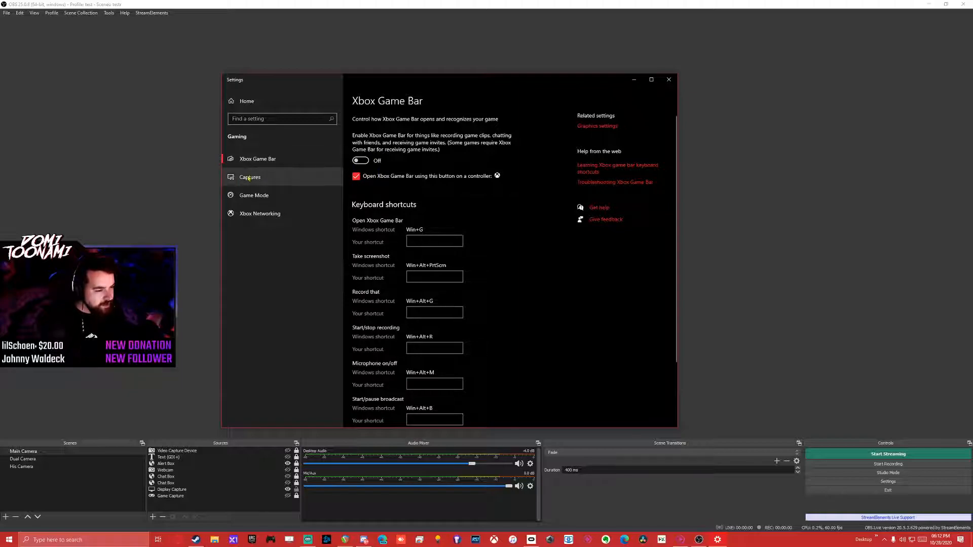
scroll(379, 187, down, 1)
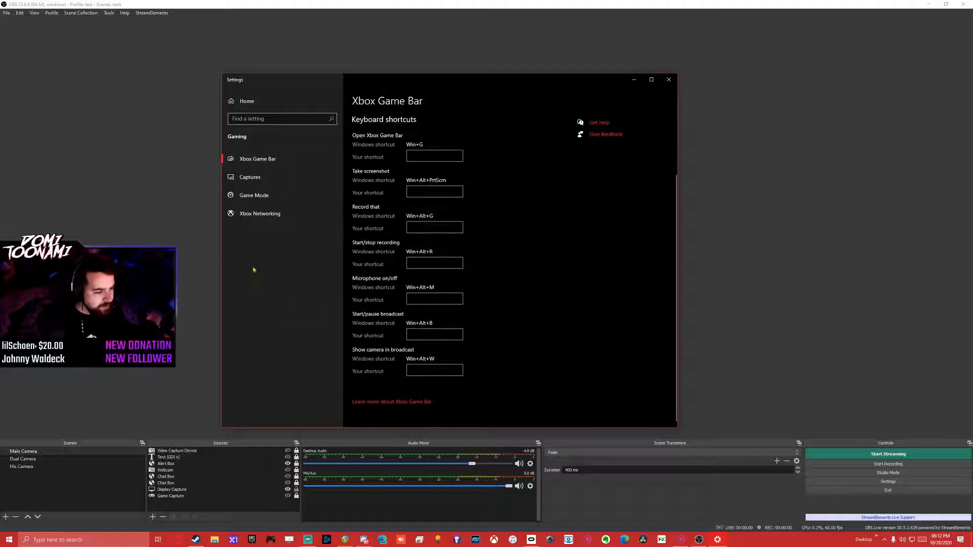
Review the Captures page's recording options and the Game Mode setting, and close the Windows settings.
click(315, 178)
click(360, 242)
scroll(371, 311, down, 1)
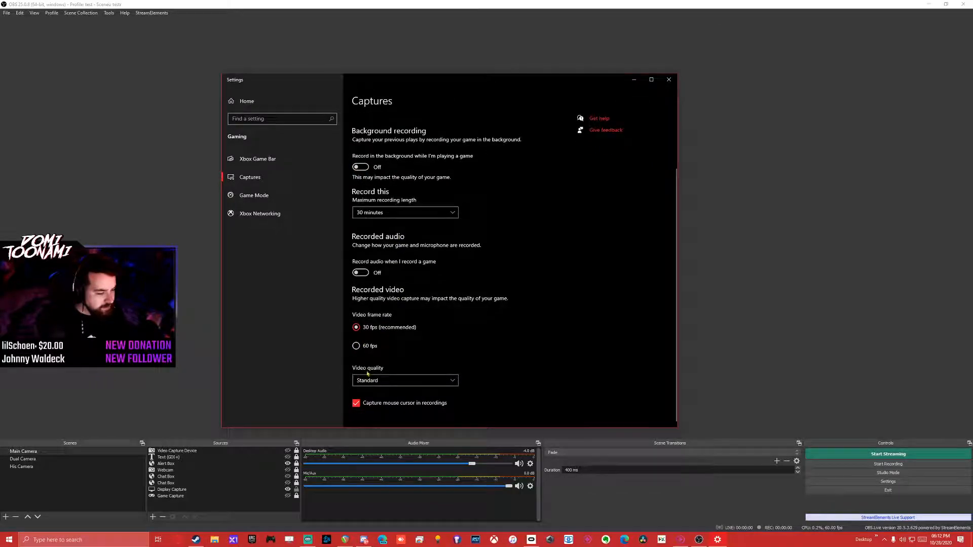
click(257, 198)
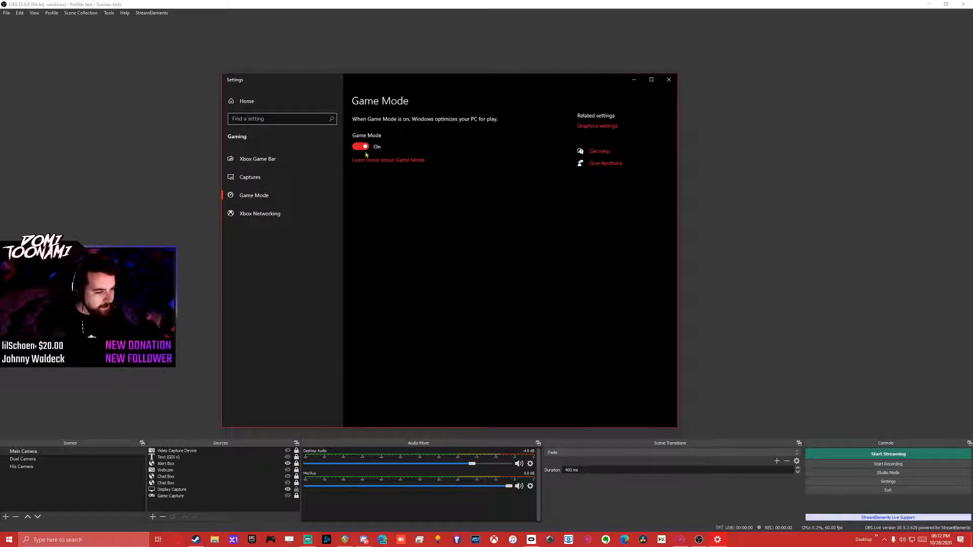
click(669, 79)
Compare Software (x264) and Hardware (NVENC) as the recording encoder in OBS's output settings, finishing with Software (x264) selected.
drag(460, 127, 443, 118)
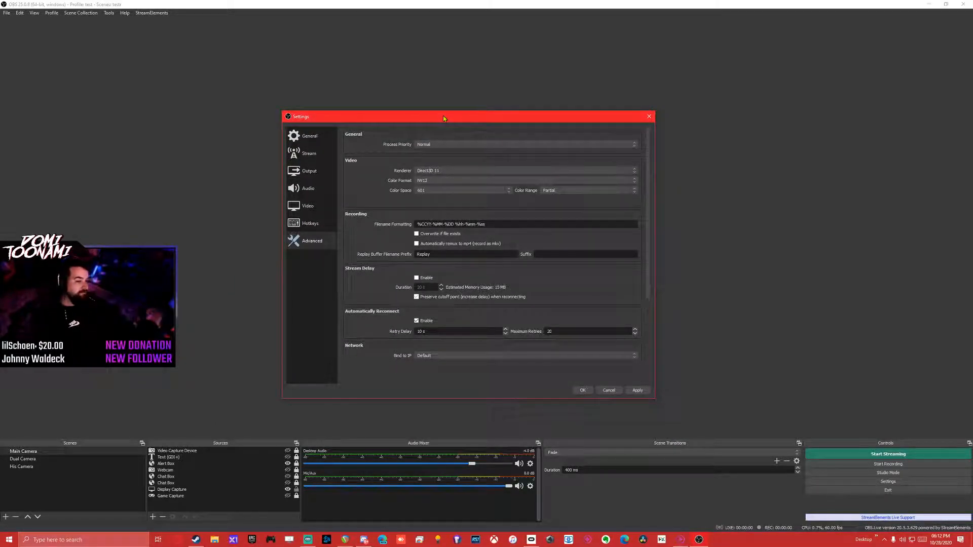
click(306, 177)
click(436, 261)
click(437, 268)
click(459, 262)
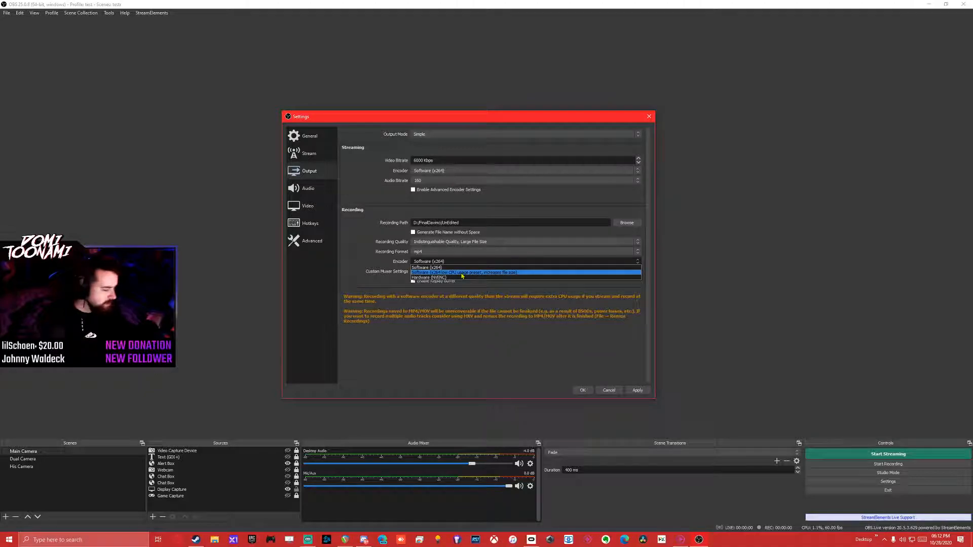
click(459, 277)
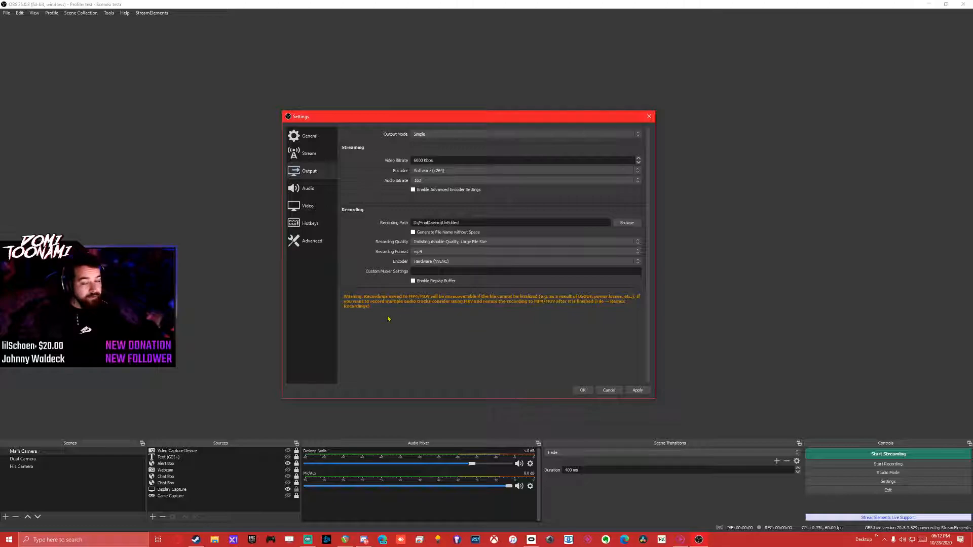
click(434, 261)
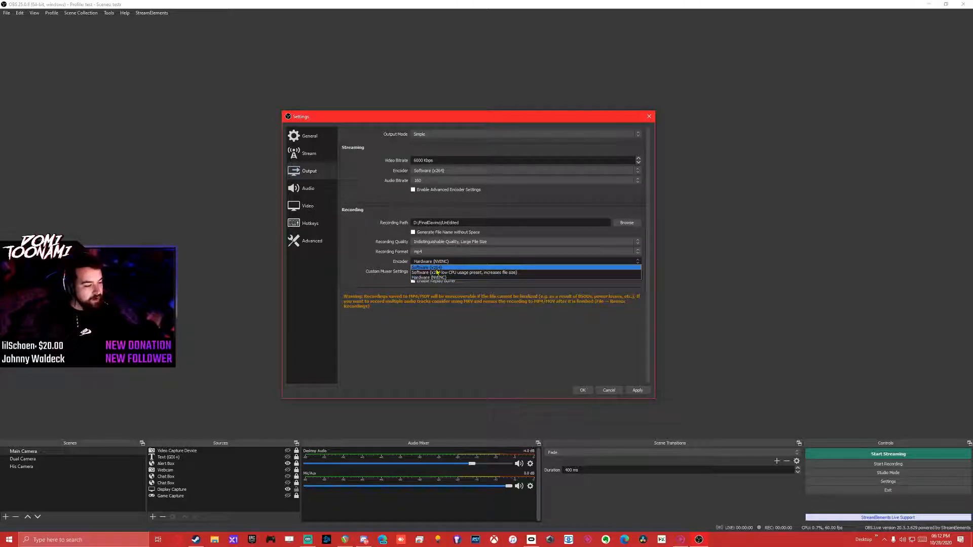
click(436, 268)
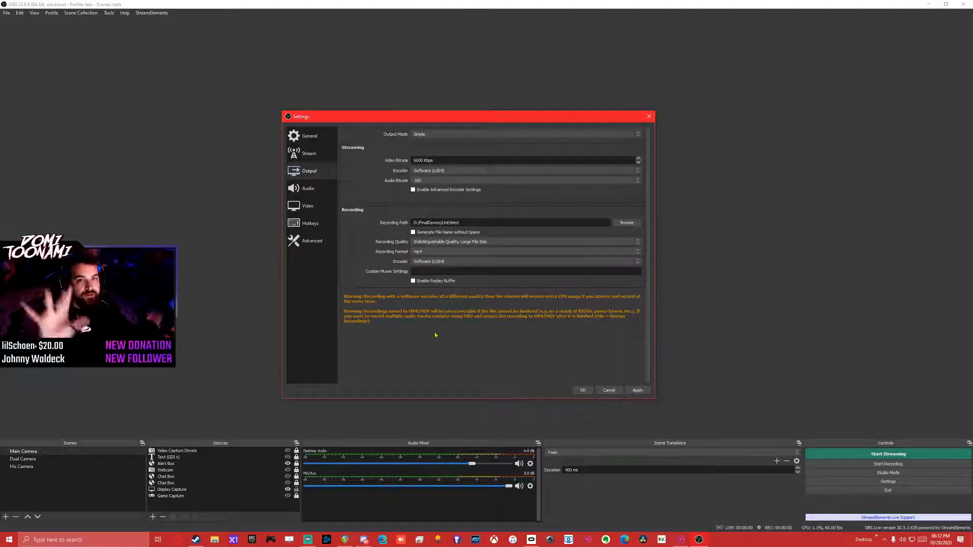